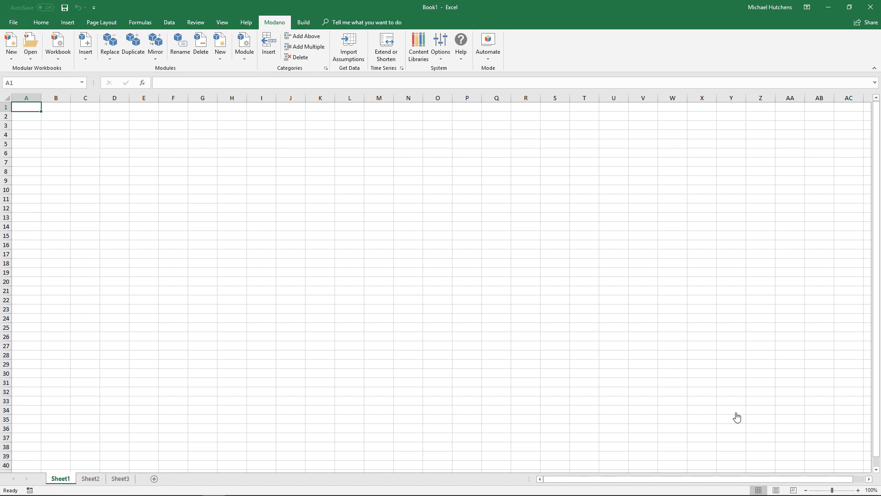
Step: Start a new modular workbook with the Financial Model Wizard
{"action": "left_click", "coordinate": [11, 54]}
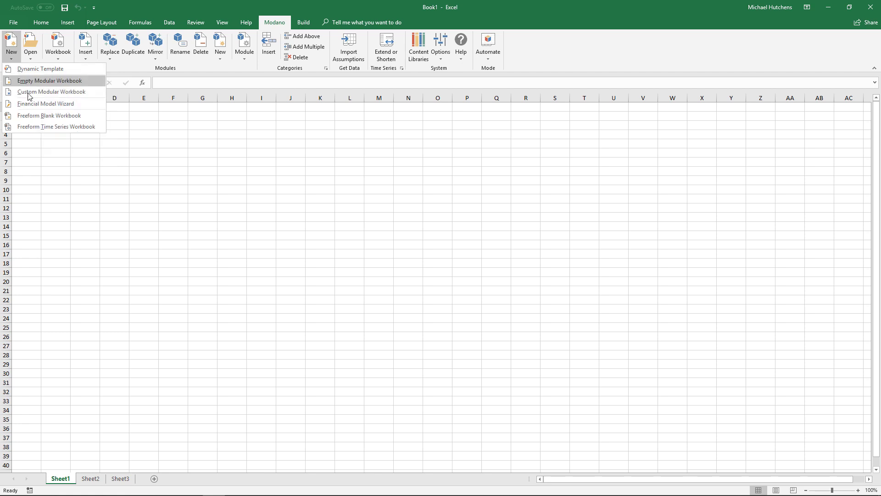
{"action": "left_click", "coordinate": [51, 104]}
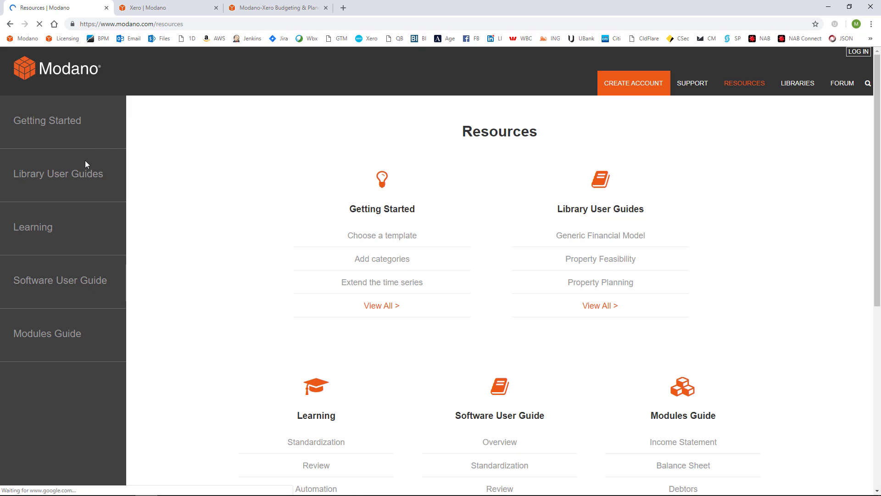
Step: Switch to the browser, consult the Generic Financial Model library user guide for the generic charts of accounts, and return to Excel
{"action": "left_click", "coordinate": [73, 173]}
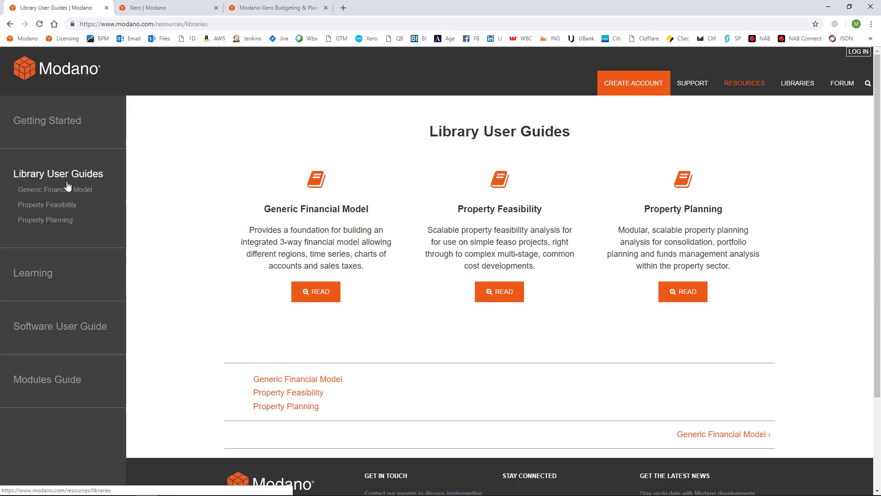
{"action": "left_click", "coordinate": [69, 193]}
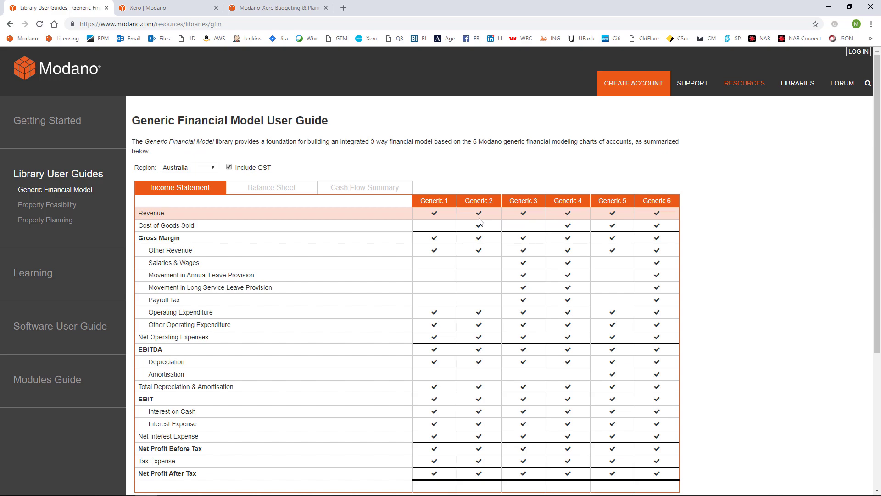
{"action": "key", "text": "alt+Tab+Tab"}
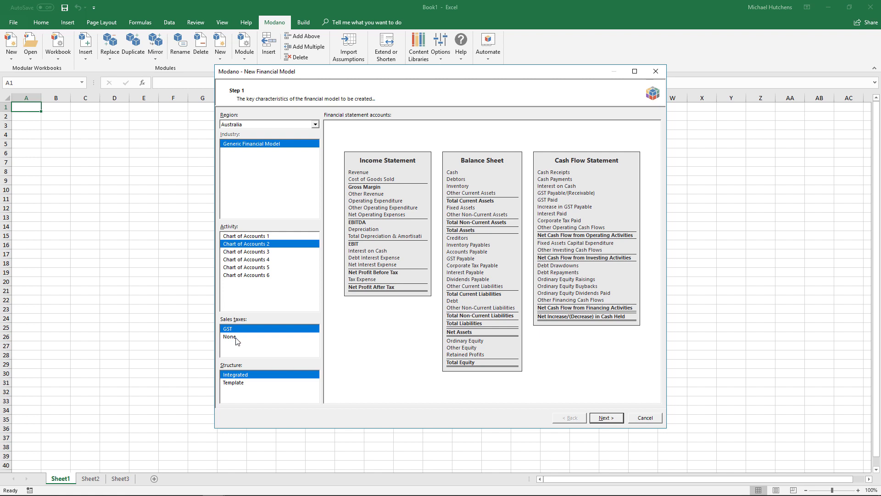
Step: Accept the Australia, Chart of Accounts 2, GST and monthly time series settings, and choose Xero as the source of historical assumptions
{"action": "left_click", "coordinate": [606, 418]}
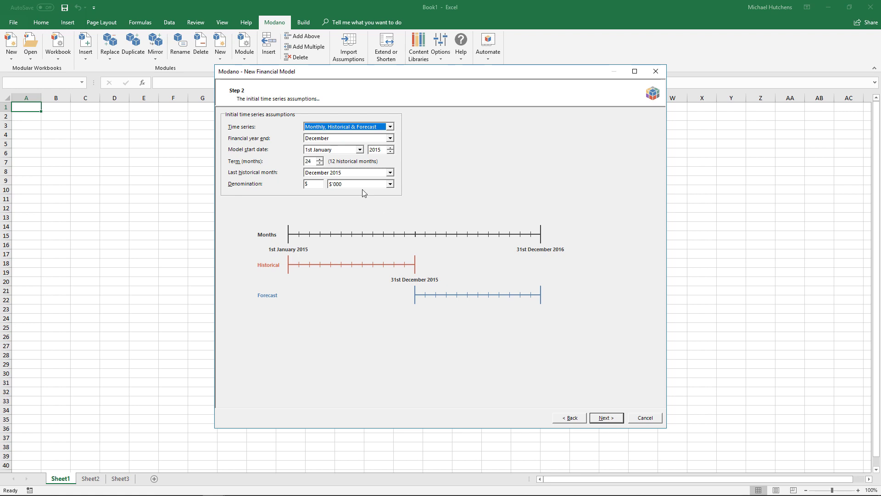
{"action": "left_click", "coordinate": [606, 418]}
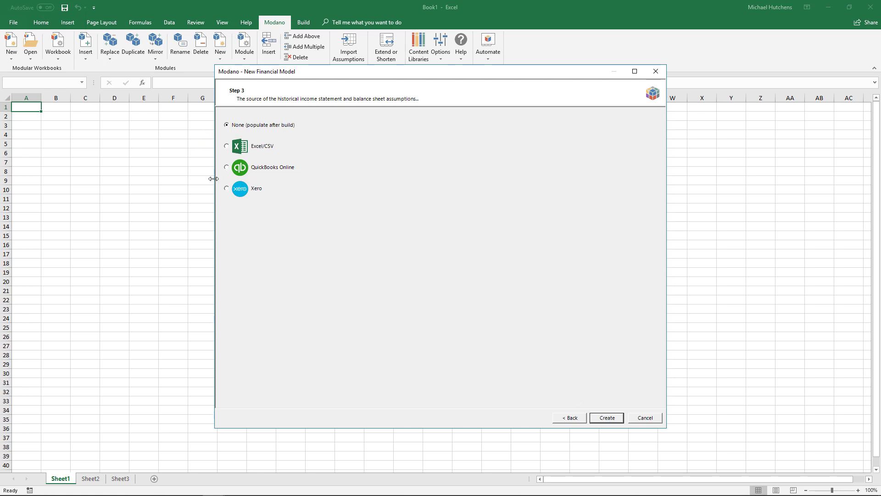
{"action": "left_click", "coordinate": [227, 189]}
{"action": "left_click", "coordinate": [256, 147]}
{"action": "left_click", "coordinate": [230, 189]}
{"action": "left_click", "coordinate": [602, 418]}
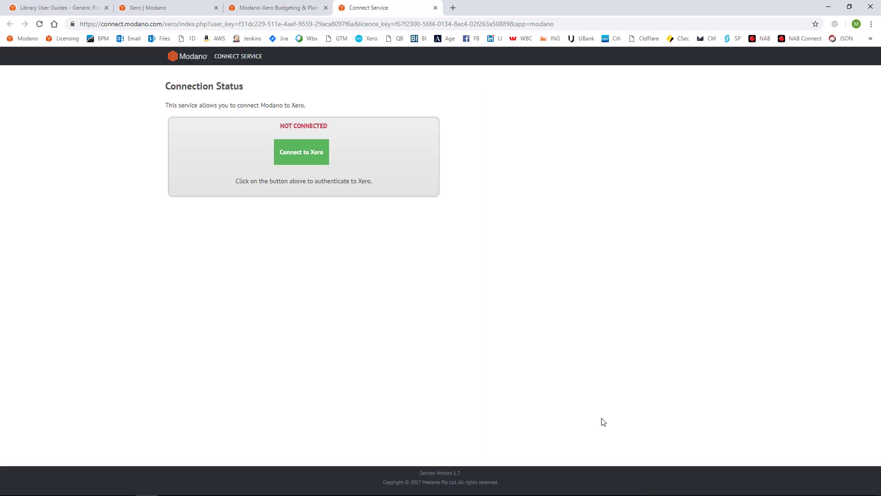
Step: Authorize the Xero connection by signing in and allowing Modano 30 minutes of access, and continue in the wizard
{"action": "left_click", "coordinate": [309, 157]}
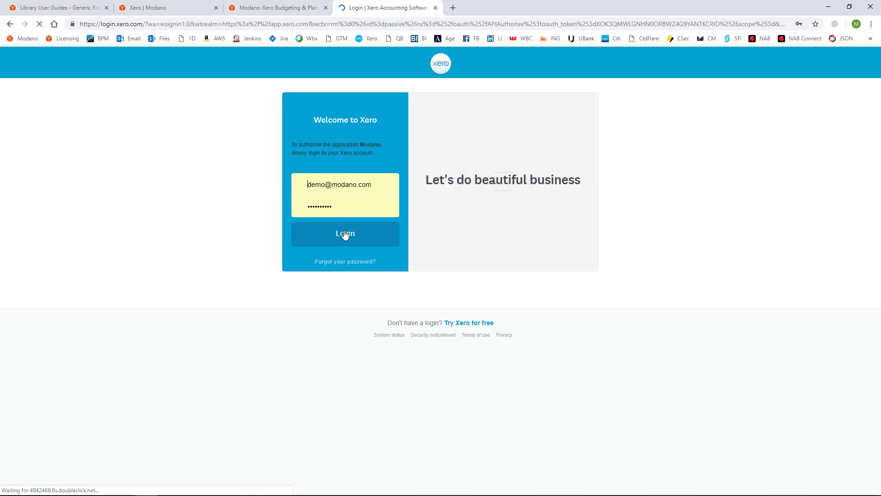
{"action": "left_click", "coordinate": [345, 234]}
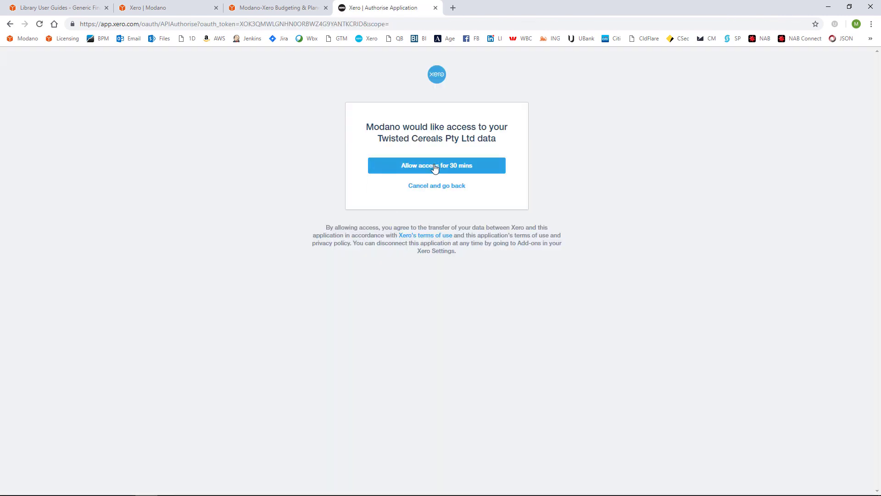
{"action": "left_click", "coordinate": [435, 168]}
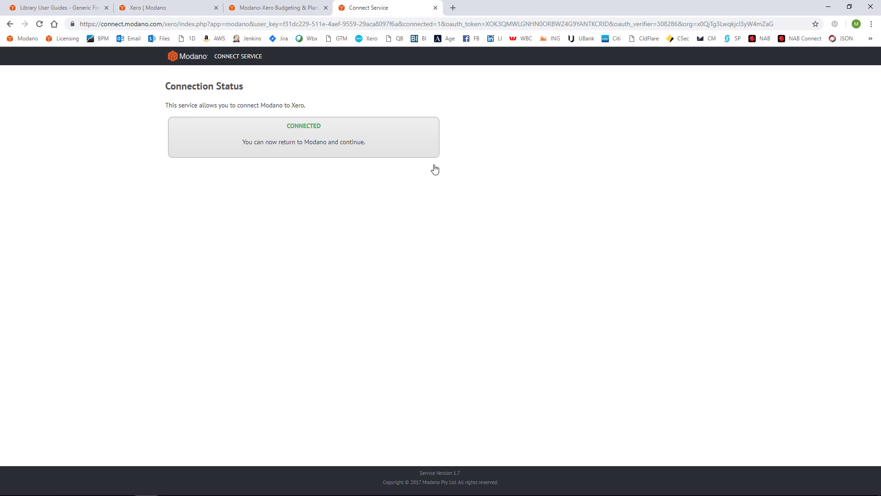
{"action": "key", "text": "alt+Tab"}
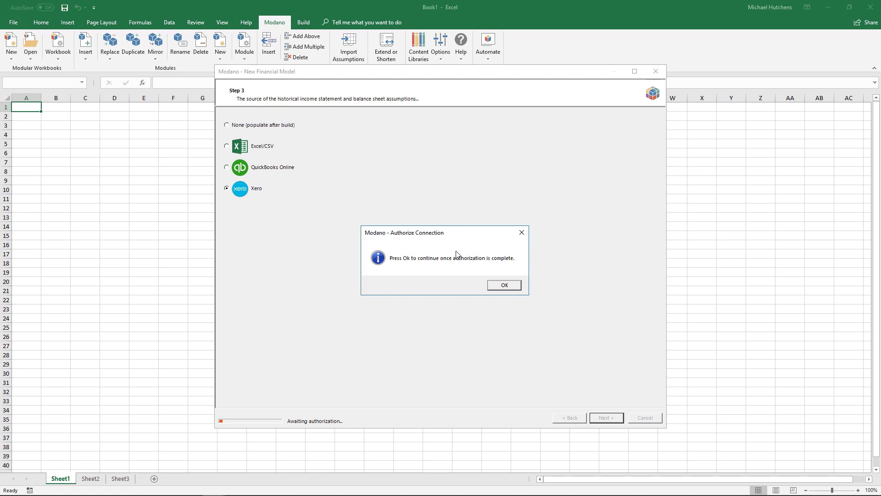
{"action": "left_click", "coordinate": [502, 286]}
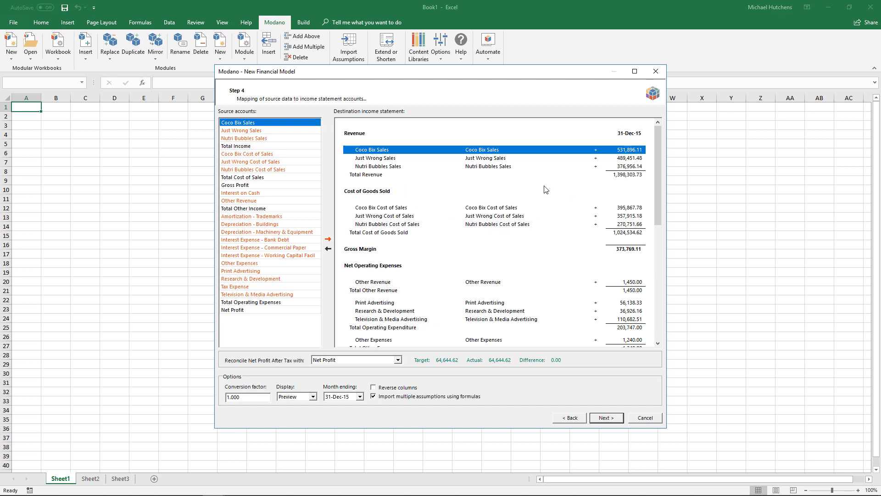
Step: Examine the Nutri Bubbles Sales mapping and the source account options for reconciling net profit after tax
{"action": "left_click_drag", "start_coordinate": [384, 166], "coordinate": [405, 176]}
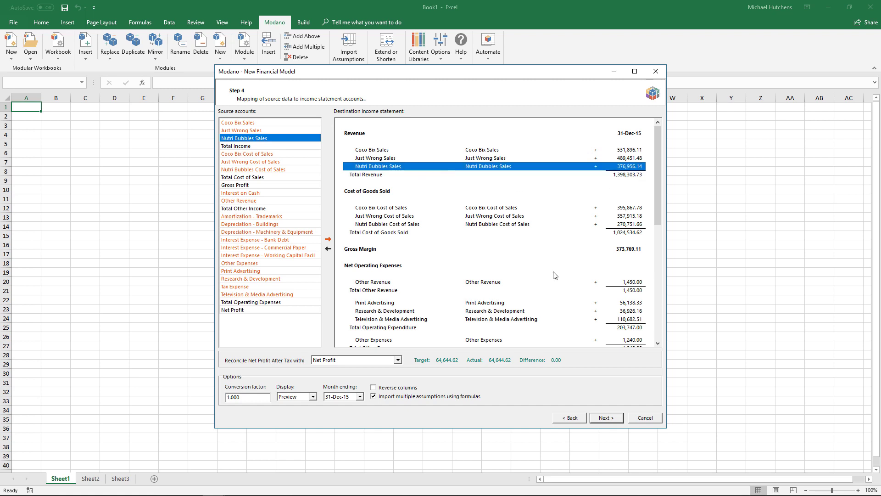
{"action": "left_click", "coordinate": [398, 361]}
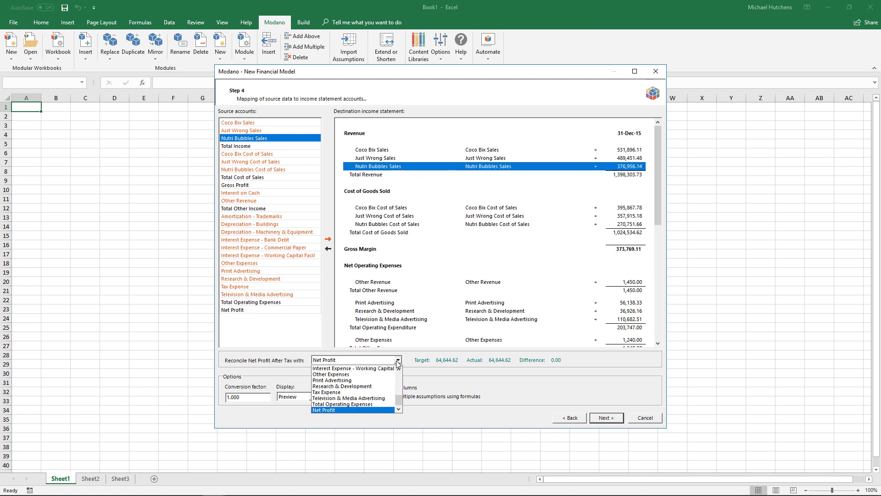
{"action": "left_click", "coordinate": [398, 362]}
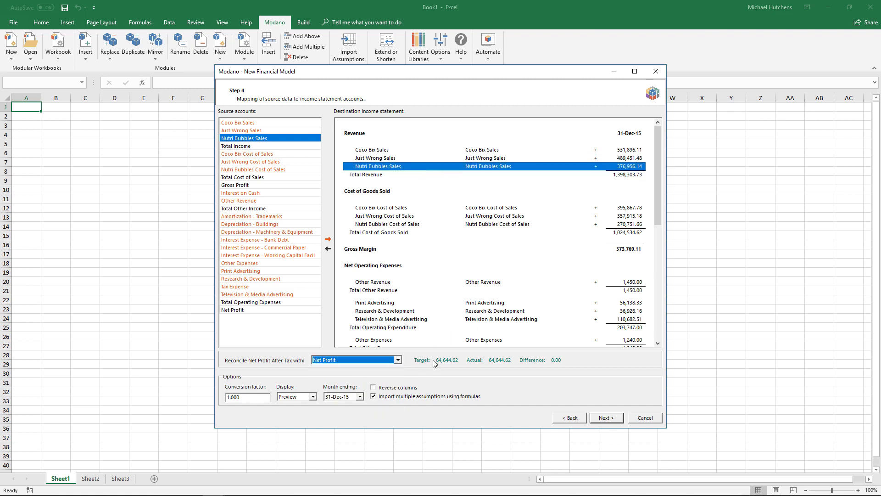
Step: Set the income statement conversion factor to 1000 and proceed to the balance sheet account mapping
{"action": "left_click_drag", "start_coordinate": [266, 397], "coordinate": [223, 403]}
{"action": "type", "text": "1000"}
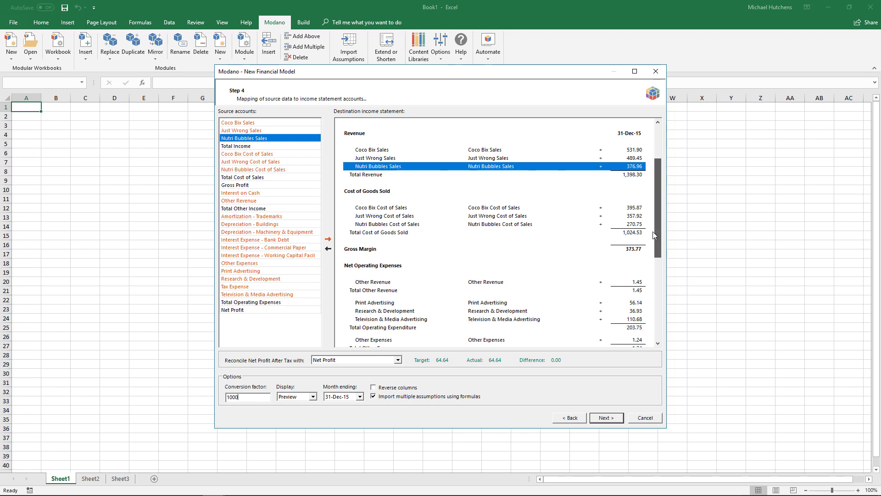
{"action": "scroll", "coordinate": [657, 232], "scroll_direction": "down", "scroll_amount": 3}
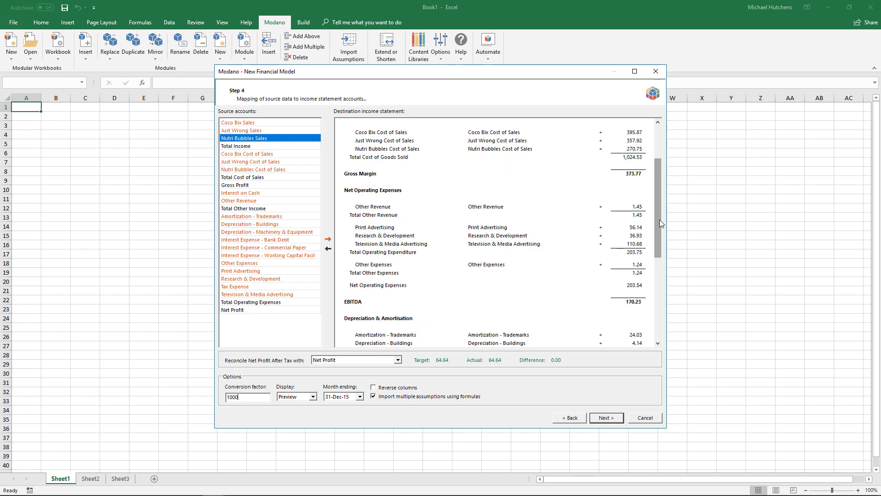
{"action": "left_click_drag", "start_coordinate": [660, 219], "coordinate": [654, 241]}
{"action": "scroll", "coordinate": [576, 250], "scroll_direction": "down", "scroll_amount": 4}
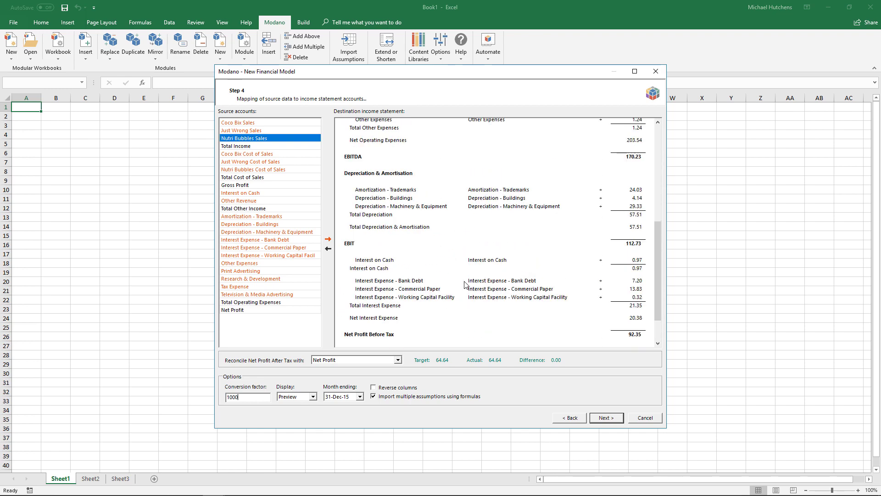
{"action": "scroll", "coordinate": [465, 282], "scroll_direction": "up", "scroll_amount": 3}
{"action": "scroll", "coordinate": [465, 282], "scroll_direction": "up", "scroll_amount": 2}
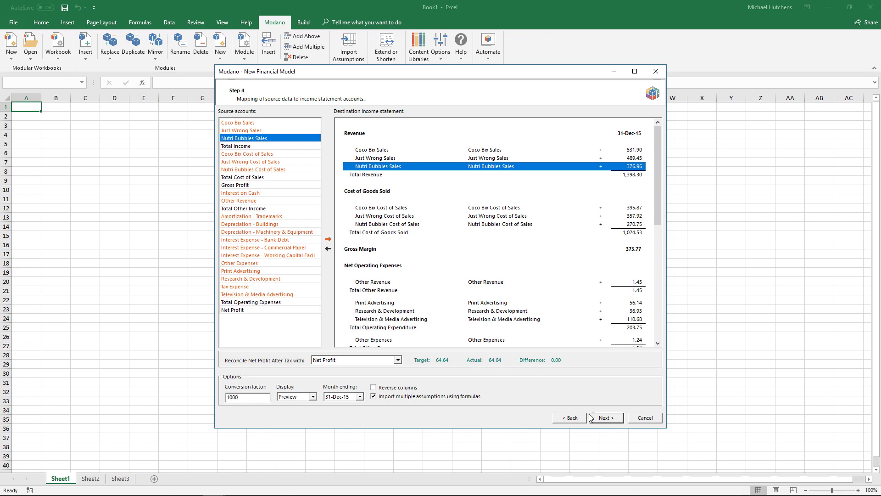
{"action": "left_click", "coordinate": [604, 419]}
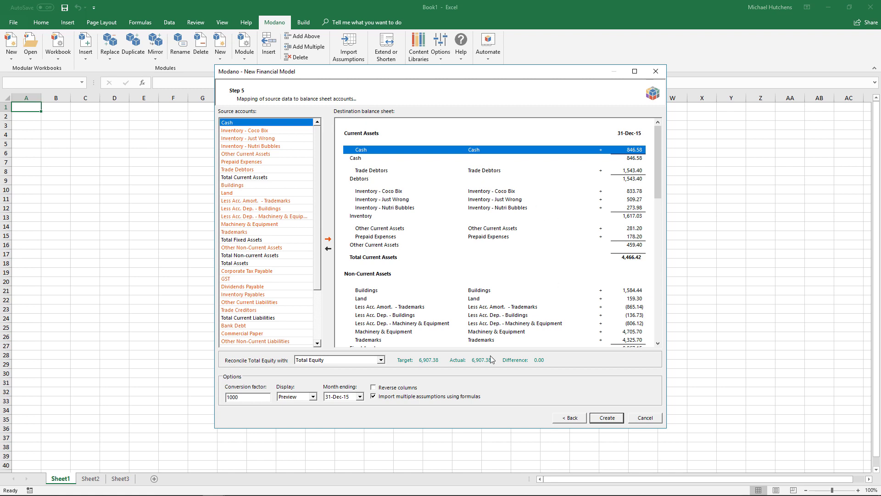
Step: Map the source account Less Acc. Amort. - Trademarks to the destination asset Trademarks under Fixed Assets
{"action": "left_click_drag", "start_coordinate": [659, 184], "coordinate": [660, 188]}
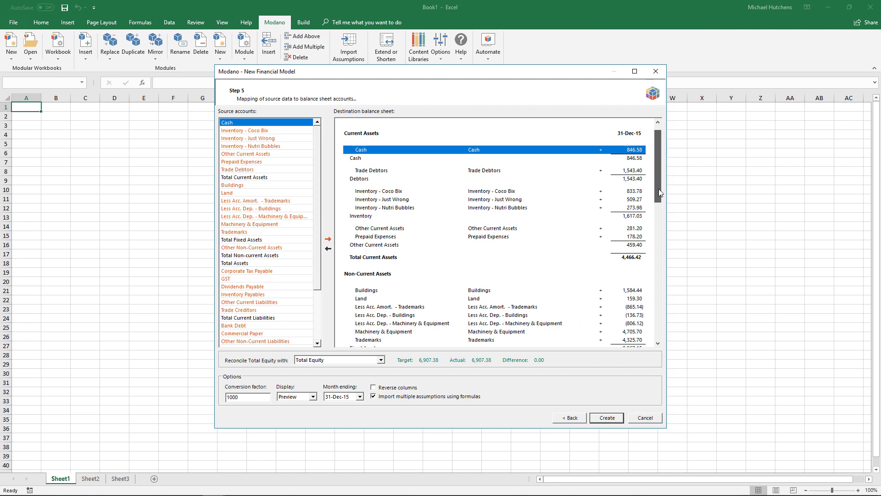
{"action": "scroll", "coordinate": [431, 220], "scroll_direction": "down", "scroll_amount": 2}
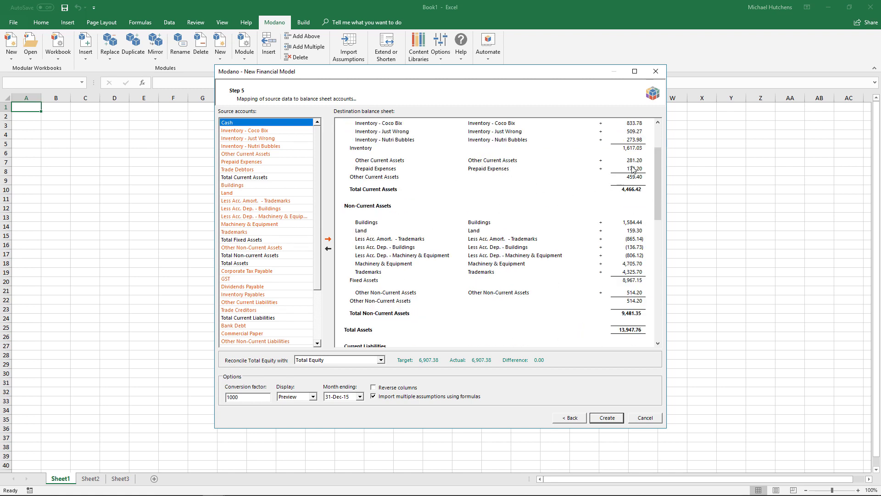
{"action": "left_click_drag", "start_coordinate": [657, 172], "coordinate": [656, 182]}
{"action": "left_click", "coordinate": [499, 196]}
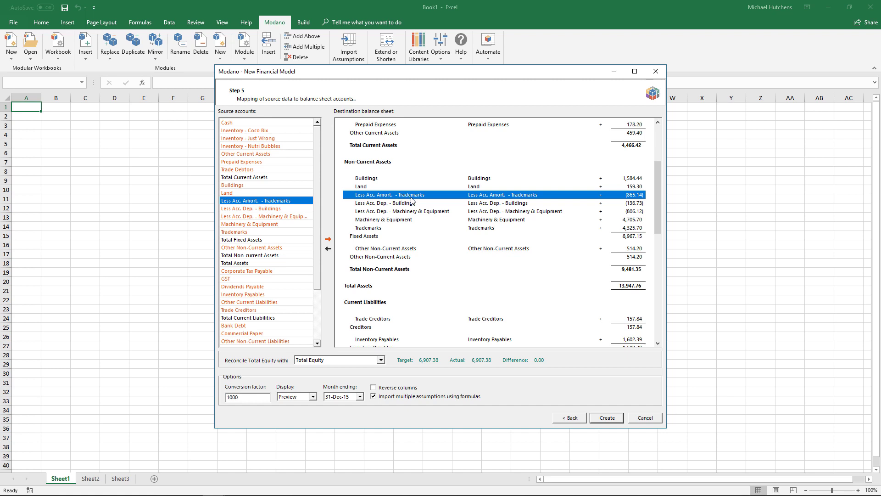
{"action": "left_click_drag", "start_coordinate": [412, 200], "coordinate": [471, 229]}
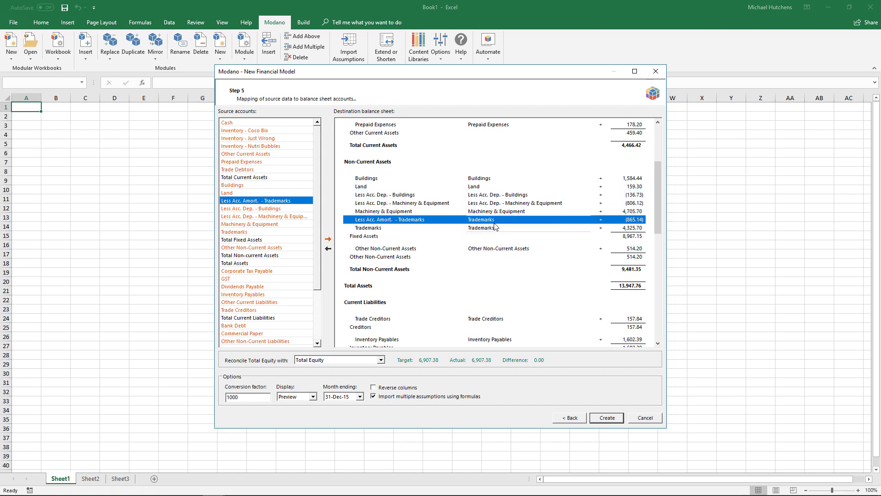
Step: Map the Buildings and Machinery & Equipment accumulated depreciation accounts to the destination assets Buildings and Machinery & Equipment
{"action": "left_click", "coordinate": [497, 199]}
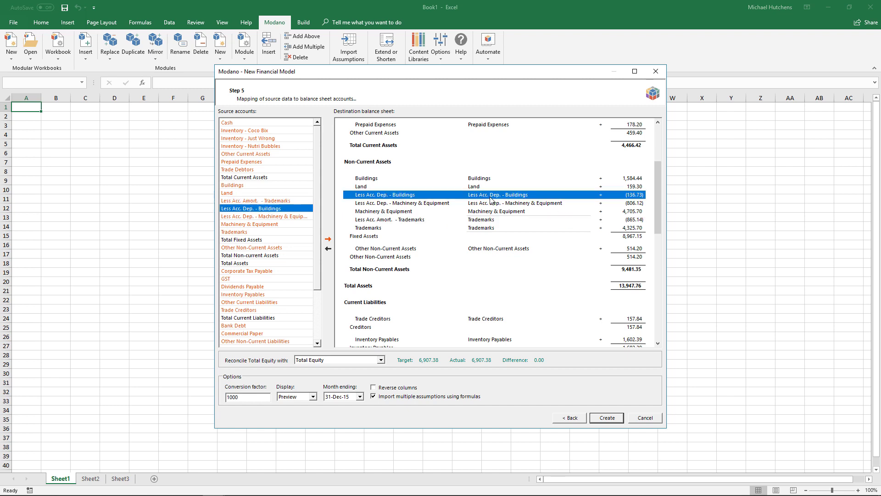
{"action": "left_click_drag", "start_coordinate": [502, 197], "coordinate": [506, 217]}
{"action": "left_click", "coordinate": [504, 205]}
{"action": "left_click", "coordinate": [487, 195]}
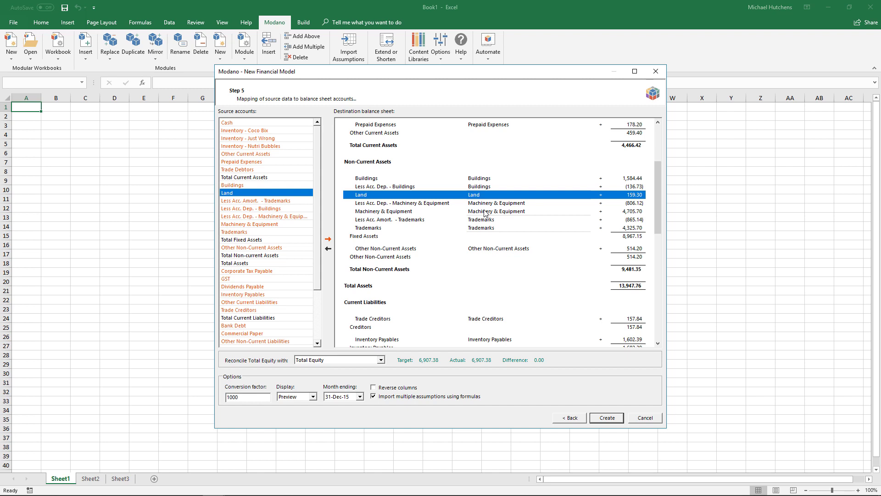
{"action": "left_click", "coordinate": [480, 179]}
{"action": "left_click", "coordinate": [481, 267]}
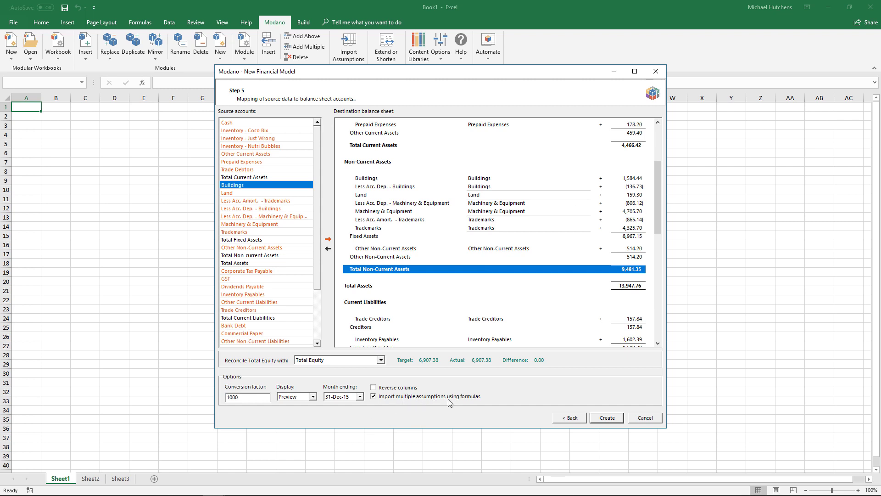
{"action": "left_click", "coordinate": [634, 204]}
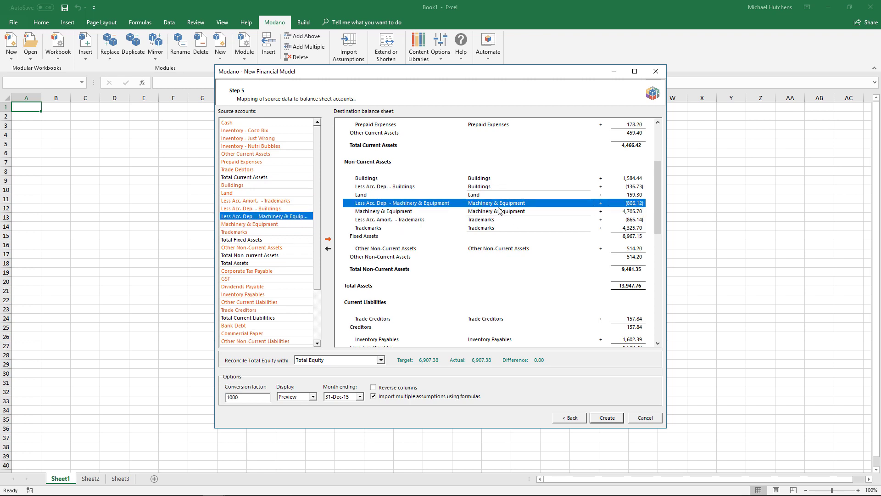
Step: Move Commercial Paper and Working Capital Facility from Other Non-Current Liabilities into the Debt category
{"action": "scroll", "coordinate": [493, 237], "scroll_direction": "down", "scroll_amount": 4}
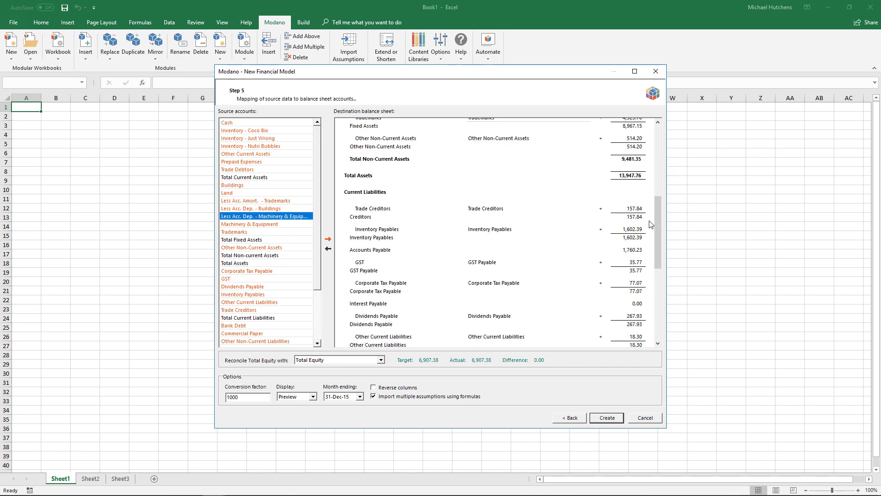
{"action": "left_click_drag", "start_coordinate": [659, 225], "coordinate": [660, 246]}
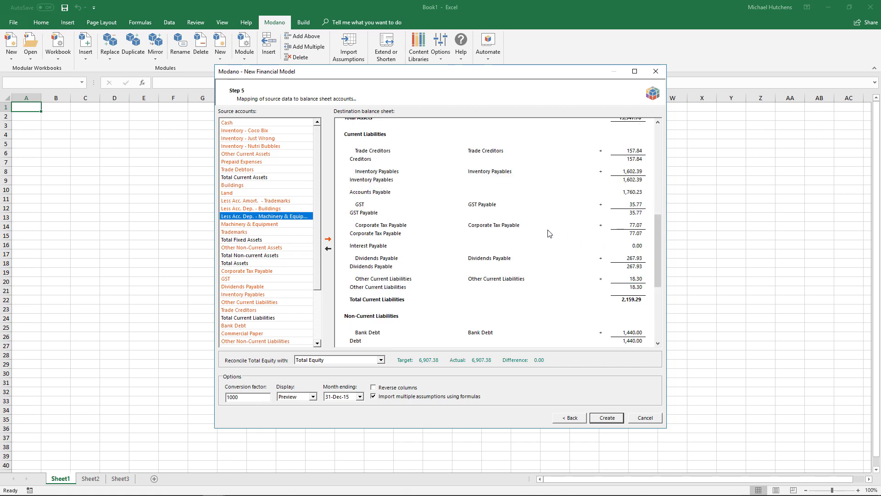
{"action": "scroll", "coordinate": [549, 234], "scroll_direction": "down", "scroll_amount": 4}
{"action": "left_click", "coordinate": [369, 244]}
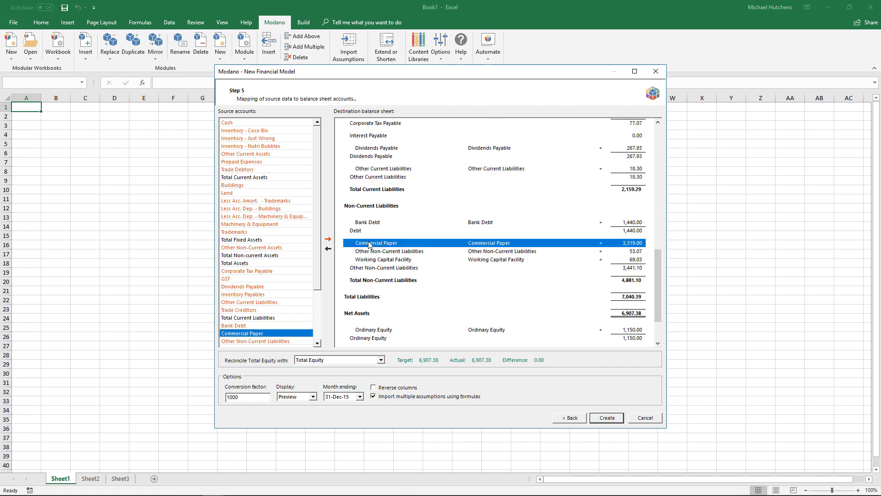
{"action": "left_click_drag", "start_coordinate": [370, 243], "coordinate": [376, 230]}
{"action": "left_click", "coordinate": [390, 261]}
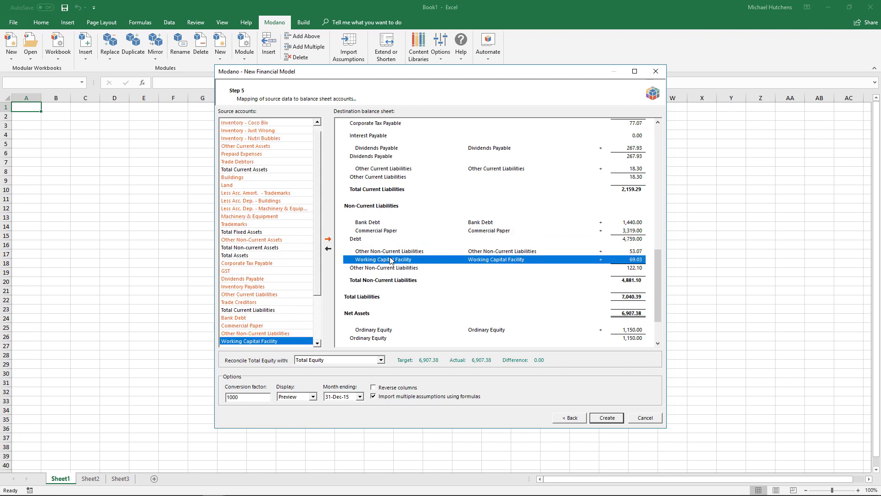
{"action": "left_click_drag", "start_coordinate": [390, 260], "coordinate": [398, 243]}
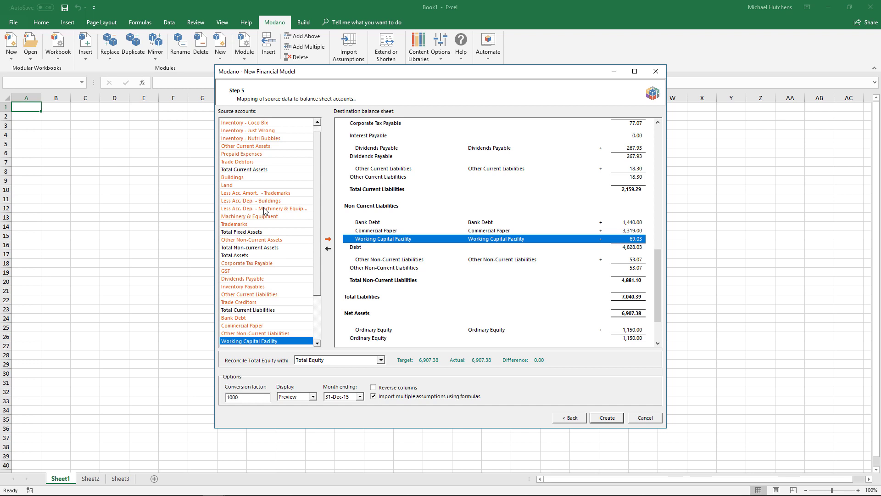
{"action": "scroll", "coordinate": [406, 204], "scroll_direction": "down", "scroll_amount": 3}
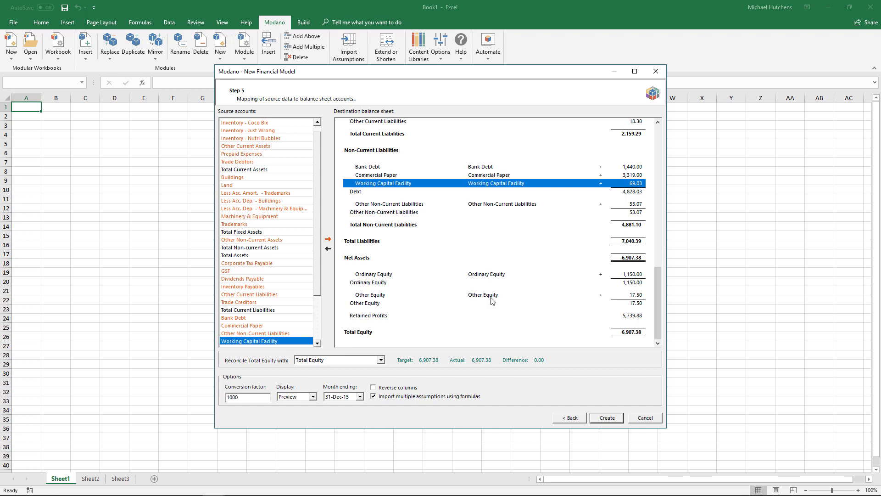
Step: Create the financial model from the completed mapping and review the generated Historical Income Statement and Historical Balance Sheet
{"action": "left_click", "coordinate": [606, 418]}
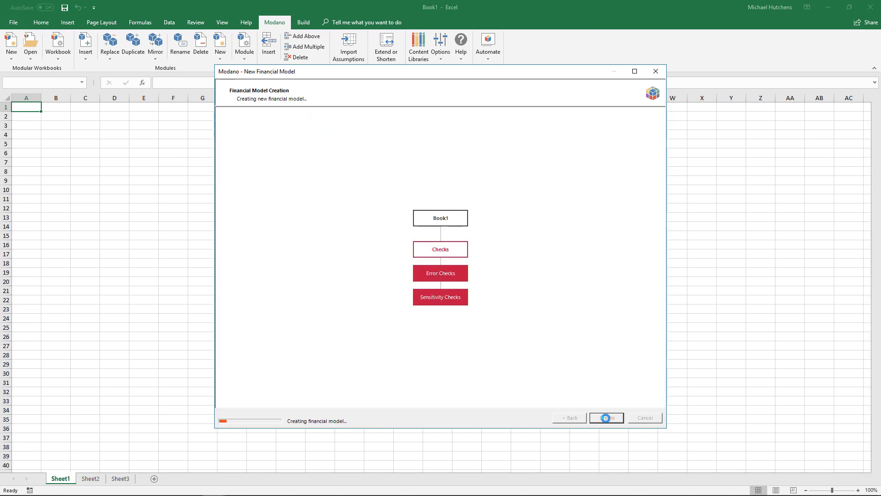
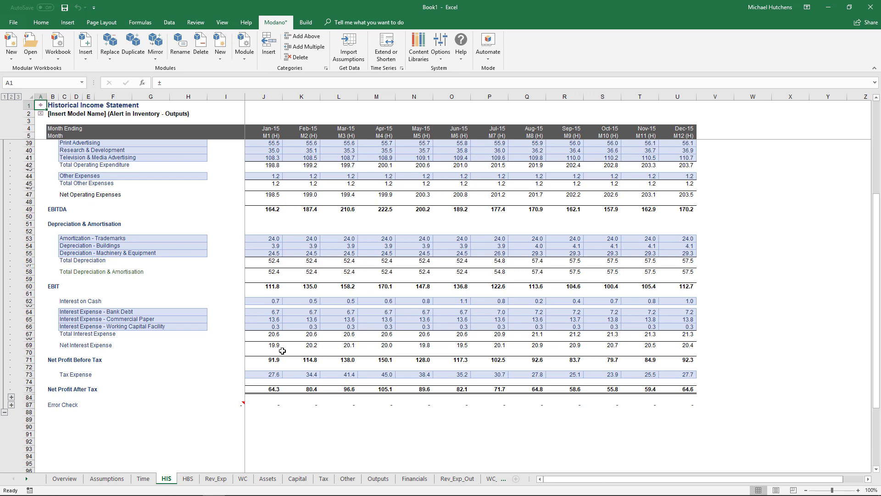
{"action": "left_click", "coordinate": [40, 113]}
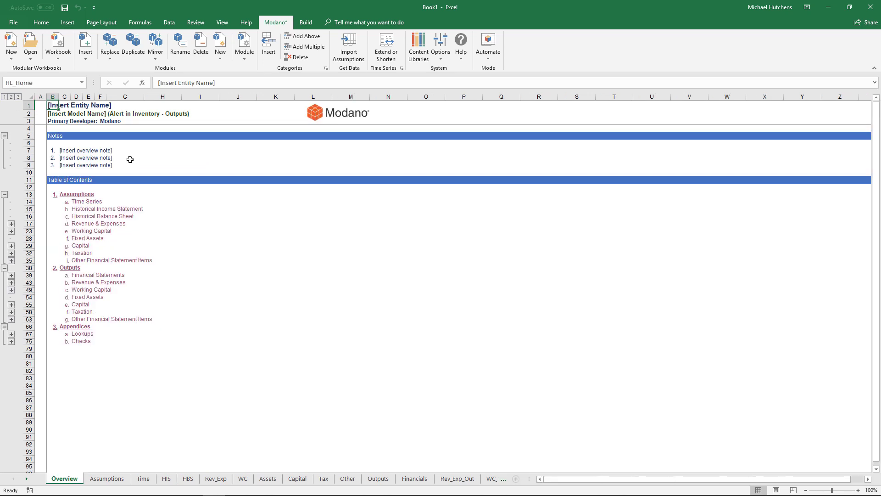
{"action": "left_click", "coordinate": [113, 217]}
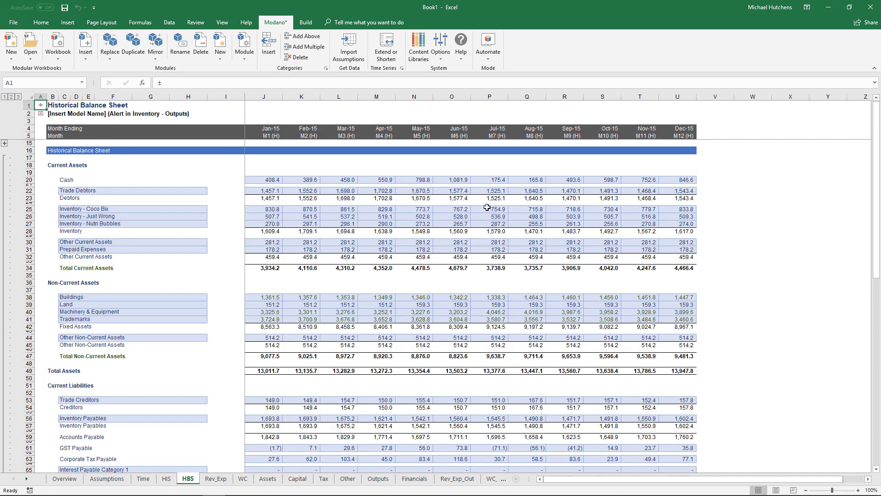
Step: On the Overview sheet, set the entity name to Twisted Cereals Pty Ltd and the model name to Budgeting & Planning Model
{"action": "left_click", "coordinate": [40, 113]}
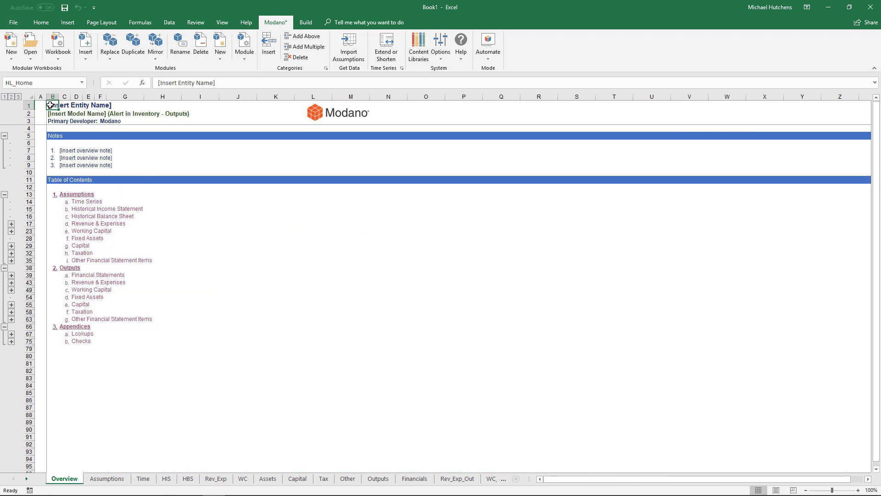
{"action": "type", "text": "Twisted"}
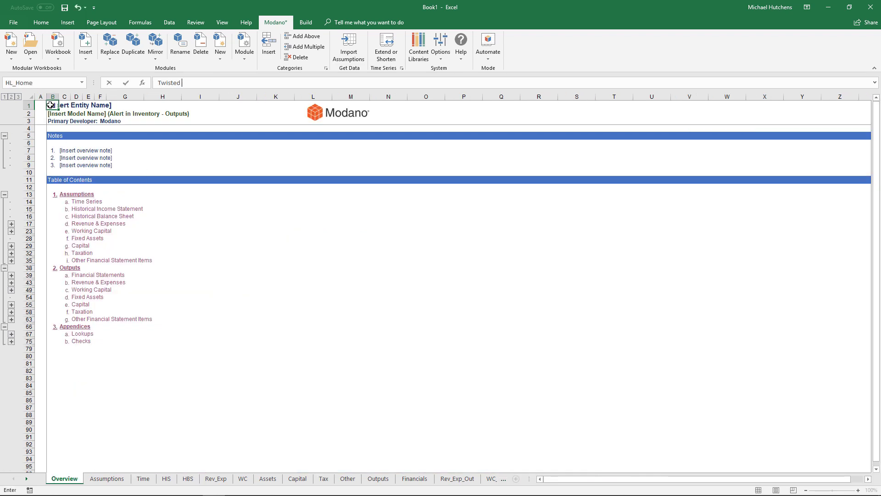
{"action": "type", "text": " Cereals Pty Ltd"}
{"action": "key", "text": "Return"}
{"action": "left_click_drag", "start_coordinate": [165, 82], "coordinate": [224, 84]}
{"action": "type", "text": "Budgeting & Planning Model"}
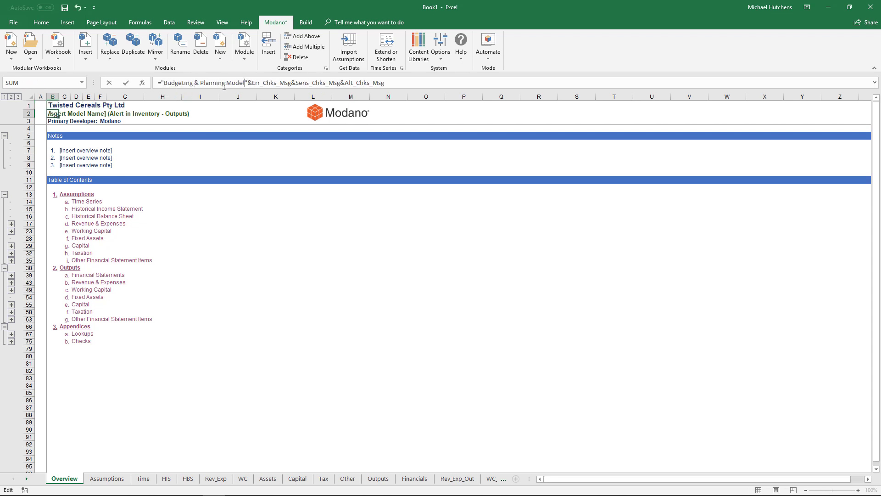
{"action": "key", "text": "Return"}
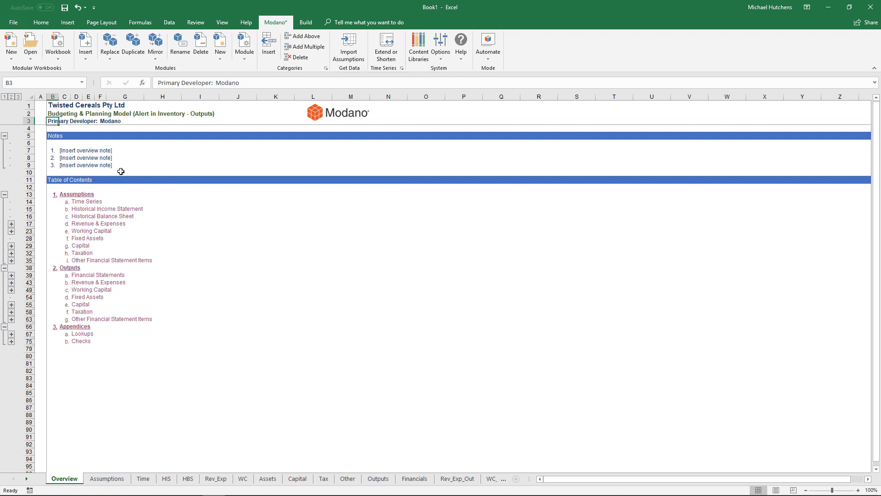
Step: Review the model's checks and trace the Inventory - Outputs alert to its source in the working capital outputs
{"action": "left_click", "coordinate": [84, 345]}
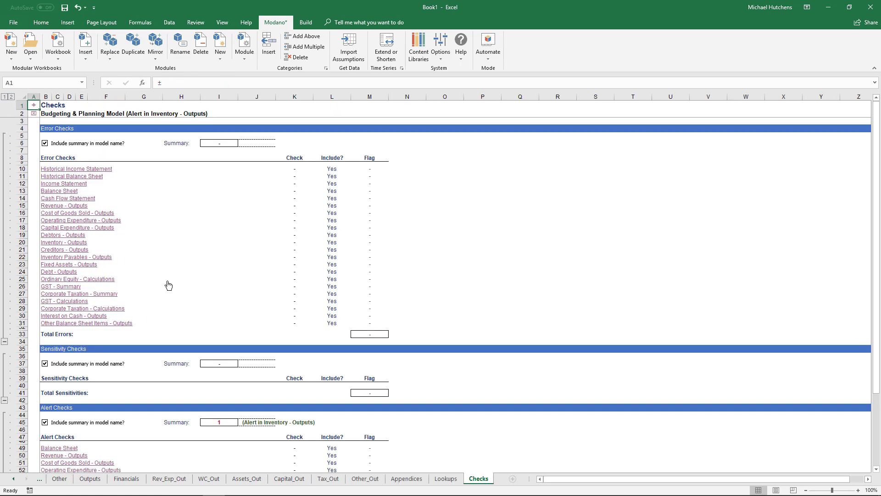
{"action": "scroll", "coordinate": [167, 285], "scroll_direction": "down", "scroll_amount": 8}
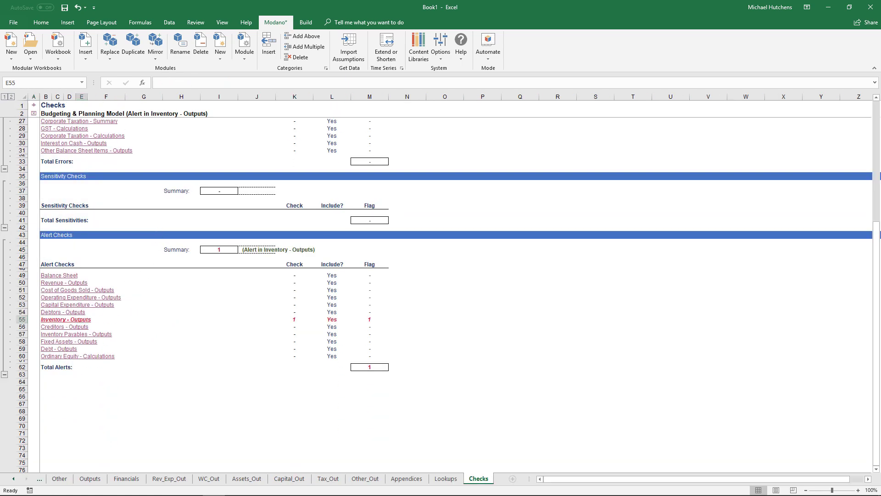
{"action": "left_click", "coordinate": [84, 321]}
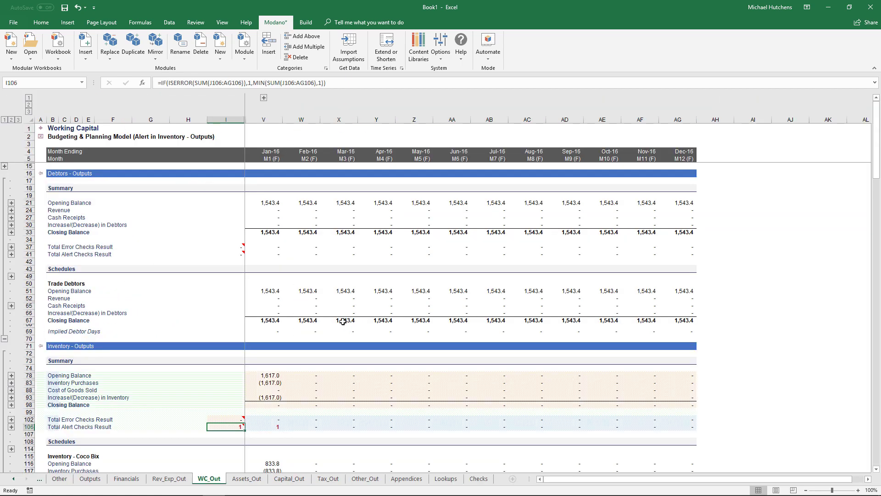
Step: Replace the Revenue module in Revenue & Expenses with the Revenue (YOY Growth Rates) module from the web library
{"action": "left_click", "coordinate": [41, 130]}
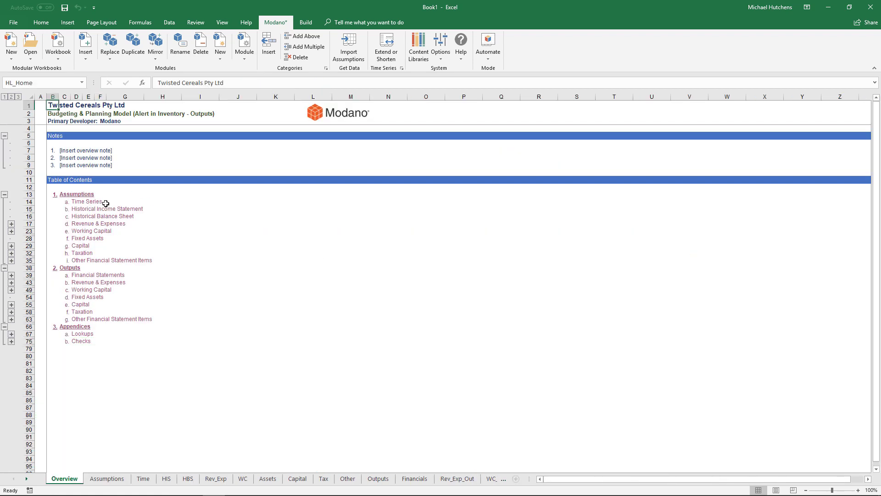
{"action": "left_click", "coordinate": [103, 224]}
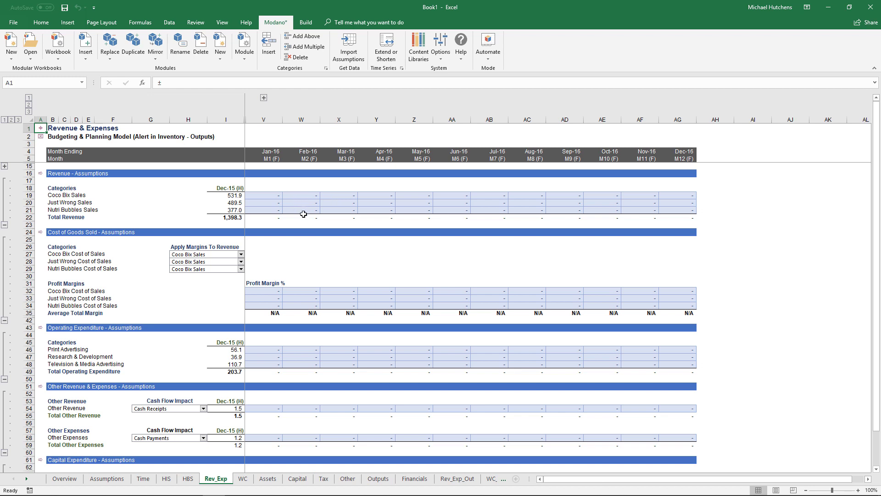
{"action": "left_click", "coordinate": [278, 200]}
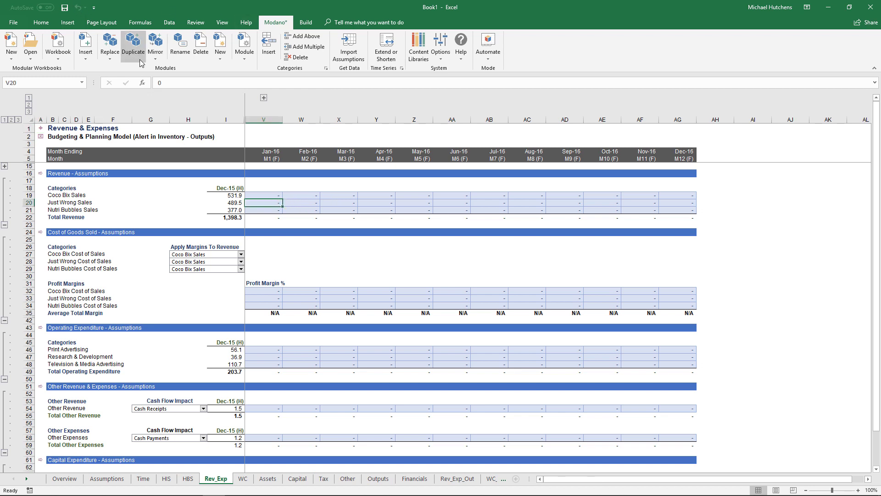
{"action": "left_click", "coordinate": [115, 53]}
{"action": "left_click", "coordinate": [120, 71]}
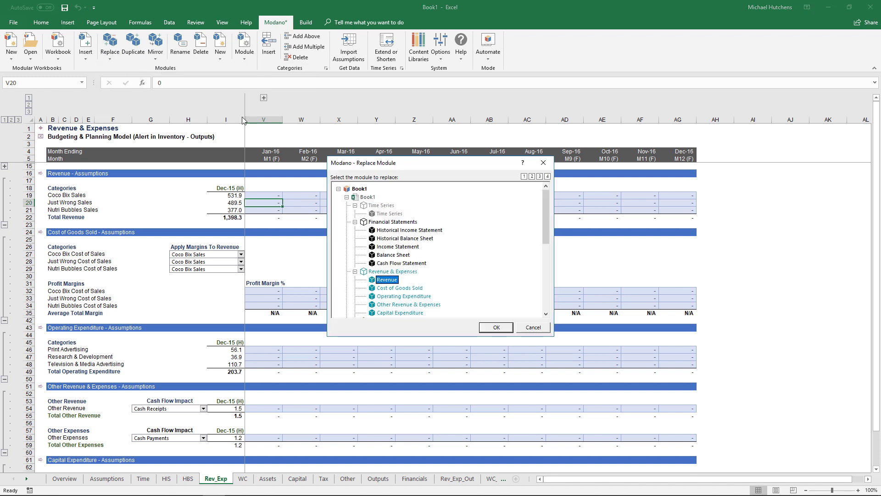
{"action": "left_click", "coordinate": [494, 328]}
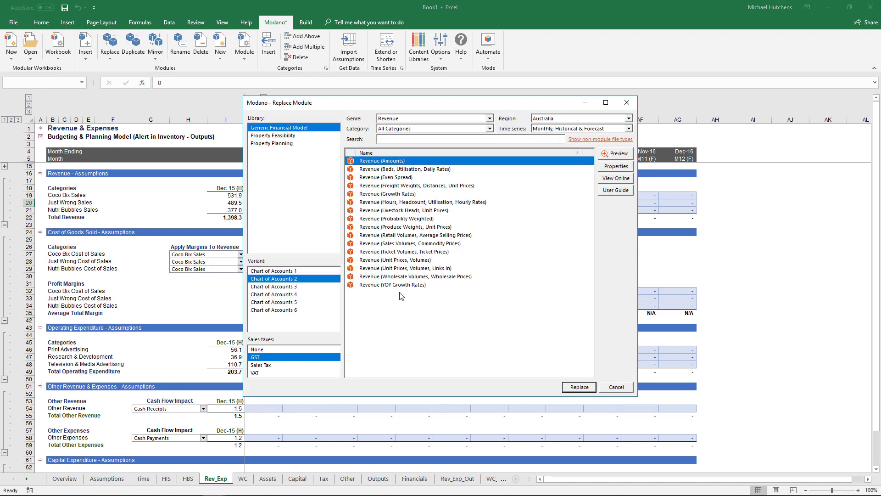
{"action": "left_click", "coordinate": [393, 287]}
{"action": "left_click", "coordinate": [580, 387]}
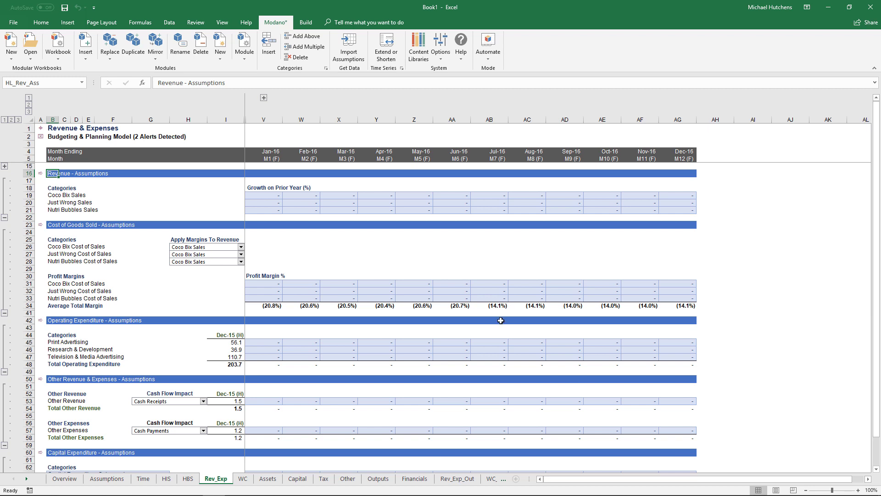
Step: Replace the Operating Expenditure module with the Operating Expenditure (YOY Growth Rates) module from the web library
{"action": "left_click", "coordinate": [311, 351]}
{"action": "left_click", "coordinate": [110, 46]}
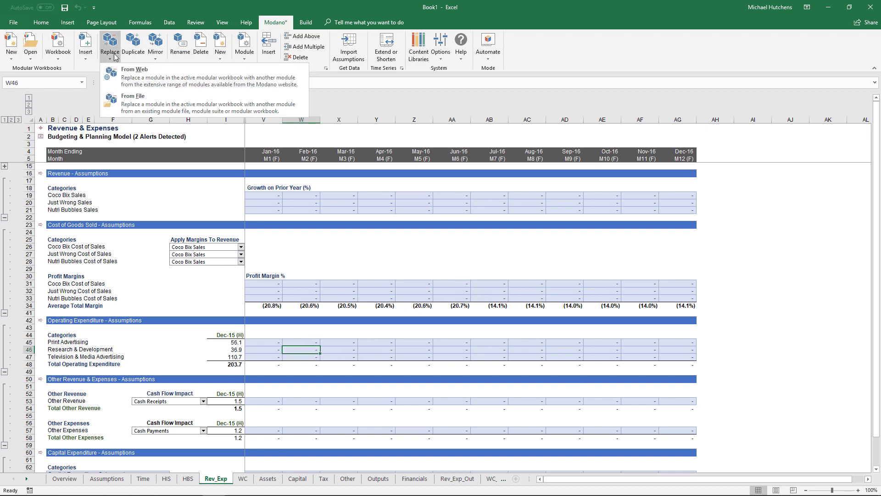
{"action": "left_click", "coordinate": [131, 77]}
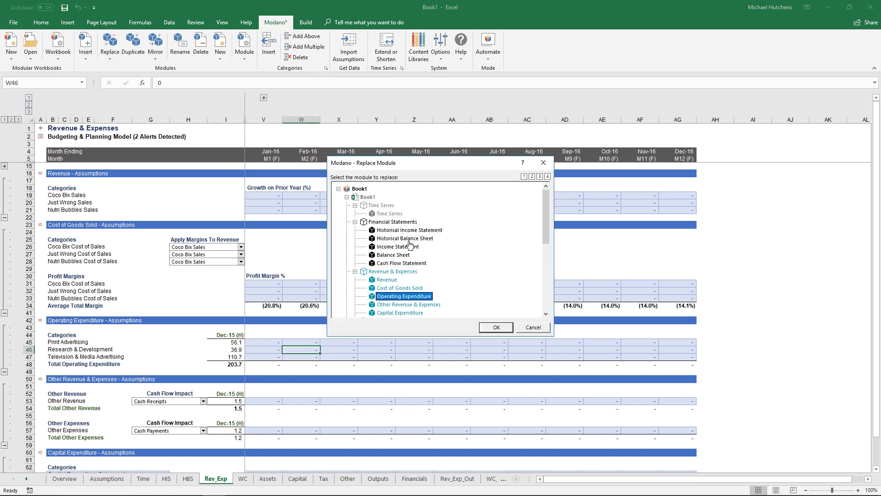
{"action": "left_click", "coordinate": [495, 328]}
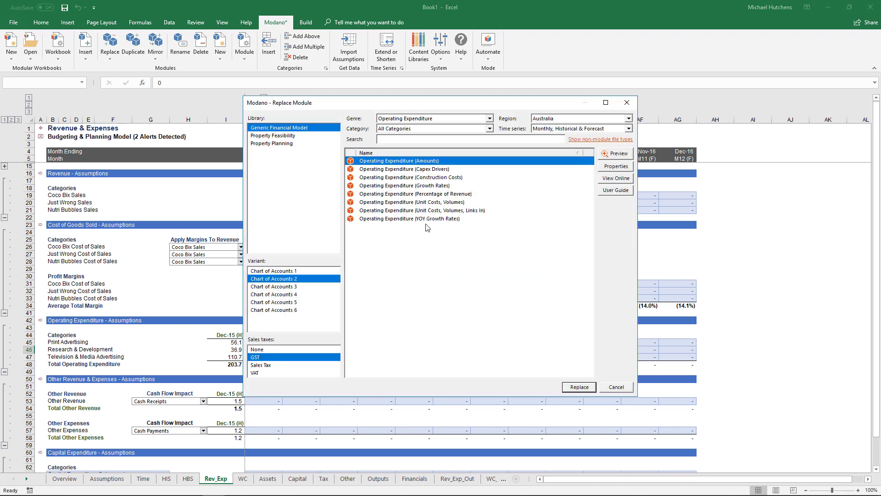
{"action": "left_click", "coordinate": [427, 219]}
{"action": "left_click", "coordinate": [578, 388]}
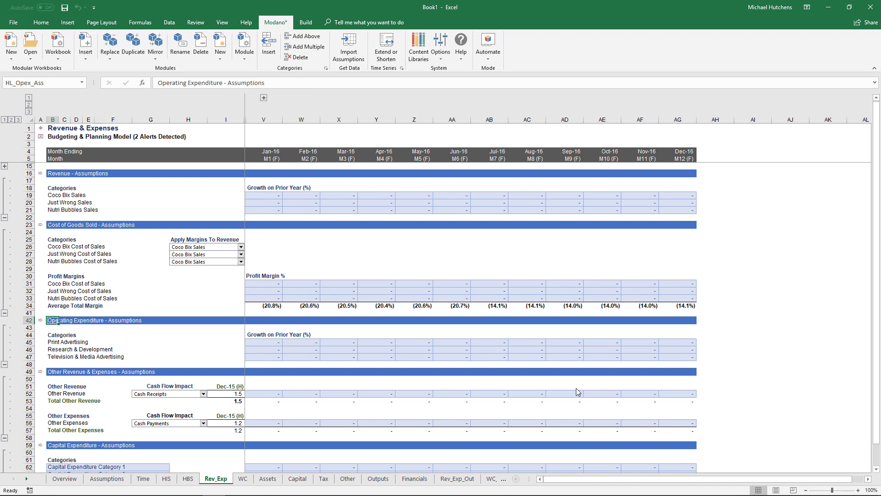
Step: Set the growth on prior year to 10% for all three revenue categories from Jan-16 to Dec-16
{"action": "left_click_drag", "start_coordinate": [271, 196], "coordinate": [684, 210]}
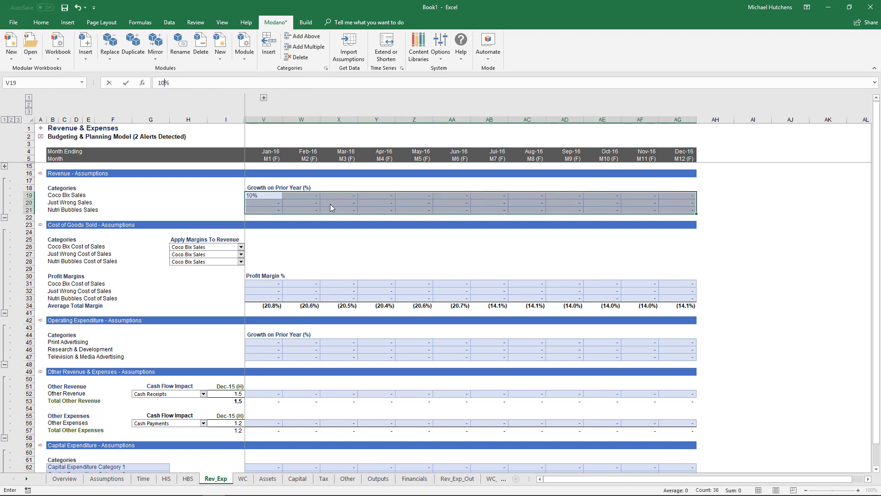
{"action": "type", "text": "10%"}
{"action": "key", "text": "ctrl+Return"}
Step: Apply the Just Wrong and Nutri Bubbles cost margins to their matching sales categories and set all profit margins to 25% for Jan-16 to Dec-16
{"action": "left_click", "coordinate": [241, 254]}
{"action": "left_click", "coordinate": [202, 268]}
{"action": "left_click", "coordinate": [241, 261]}
{"action": "left_click", "coordinate": [202, 282]}
{"action": "left_click_drag", "start_coordinate": [265, 284], "coordinate": [655, 309]}
{"action": "type", "text": "25%"}
{"action": "key", "text": "ctrl+Return"}
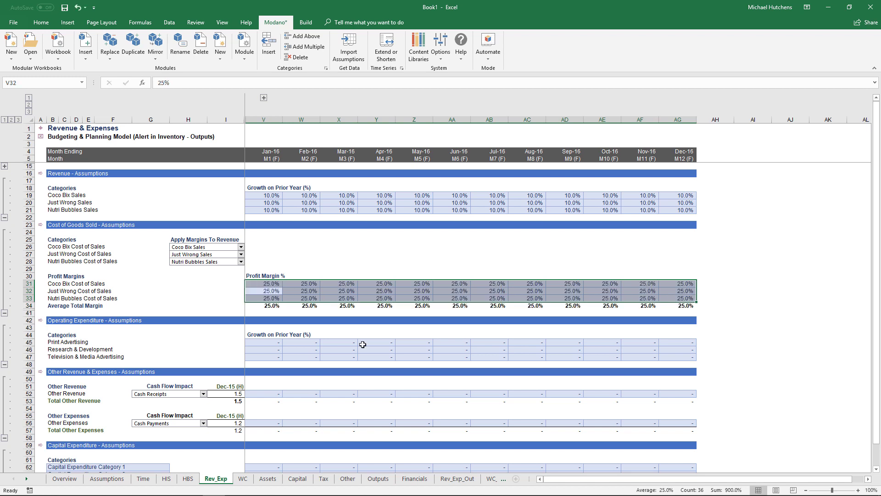
Step: Set the growth on prior year to 9% for all operating expenditure categories from Jan-16 to Dec-16
{"action": "left_click_drag", "start_coordinate": [270, 342], "coordinate": [684, 356]}
{"action": "type", "text": "9%"}
{"action": "key", "text": "ctrl+Return"}
Step: Set Other Revenue to 3.0 and Other Expenses to 3.8 for every month from Jan-16 to Dec-16
{"action": "left_click_drag", "start_coordinate": [684, 394], "coordinate": [285, 393]}
{"action": "type", "text": "3"}
{"action": "key", "text": "ctrl+Return"}
{"action": "scroll", "coordinate": [286, 393], "scroll_direction": "down", "scroll_amount": 3}
{"action": "left_click", "coordinate": [275, 358]}
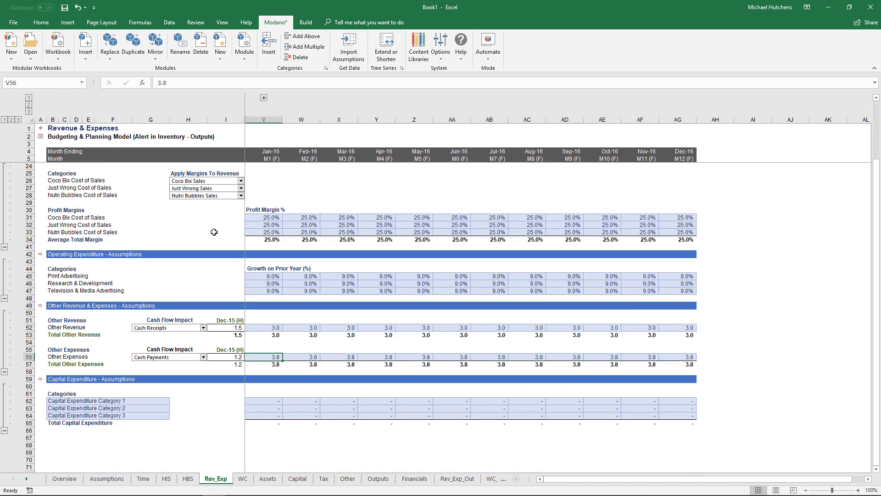
Step: Examine the Working Capital assumptions for debtors, inventory and creditors
{"action": "left_click", "coordinate": [41, 128]}
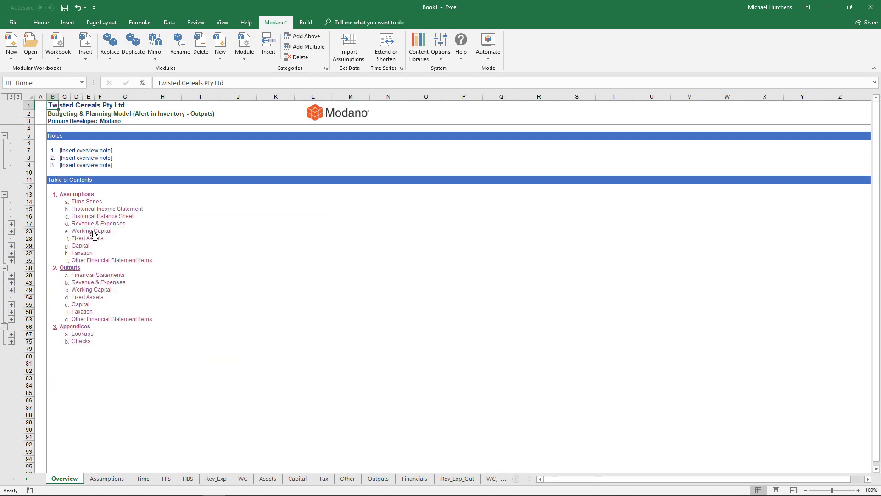
{"action": "left_click", "coordinate": [94, 232]}
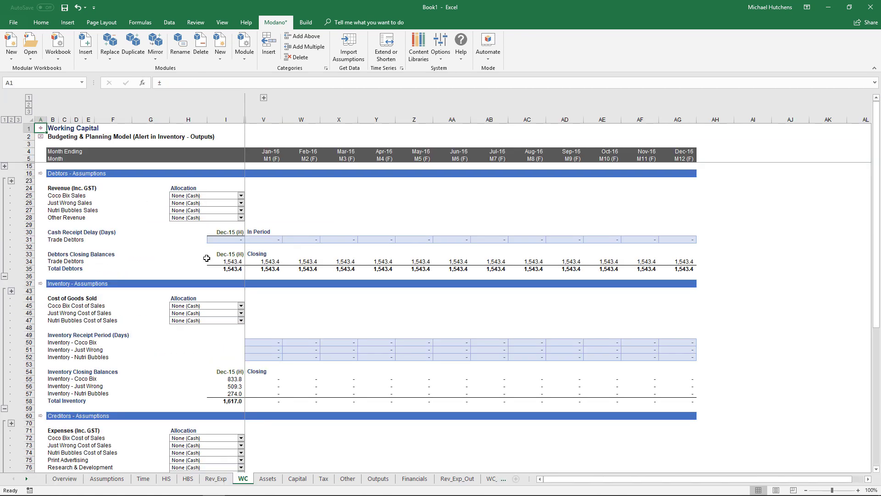
{"action": "scroll", "coordinate": [202, 258], "scroll_direction": "down", "scroll_amount": 9}
{"action": "scroll", "coordinate": [202, 259], "scroll_direction": "up", "scroll_amount": 9}
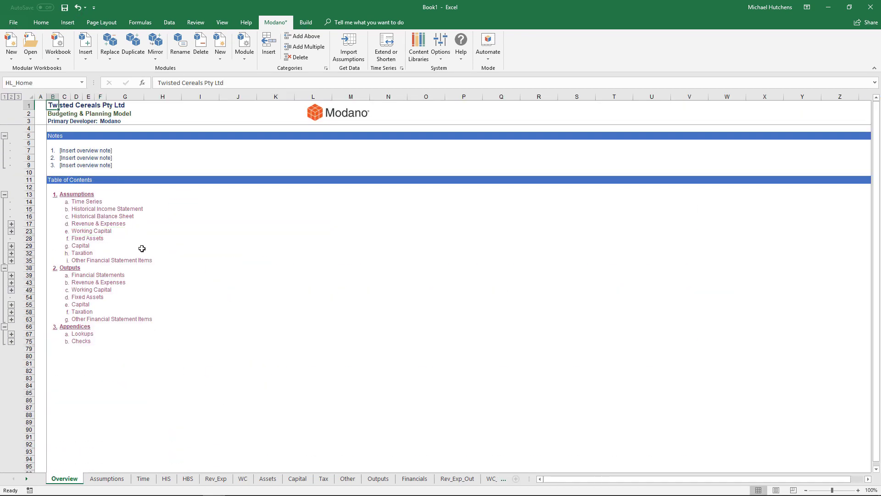
Step: Set depreciation years for Buildings, Machinery & Equipment and Trademarks to 30, 10 and 15 for opening assets and 40, 15 and 20 for capital expenditure
{"action": "left_click", "coordinate": [89, 240]}
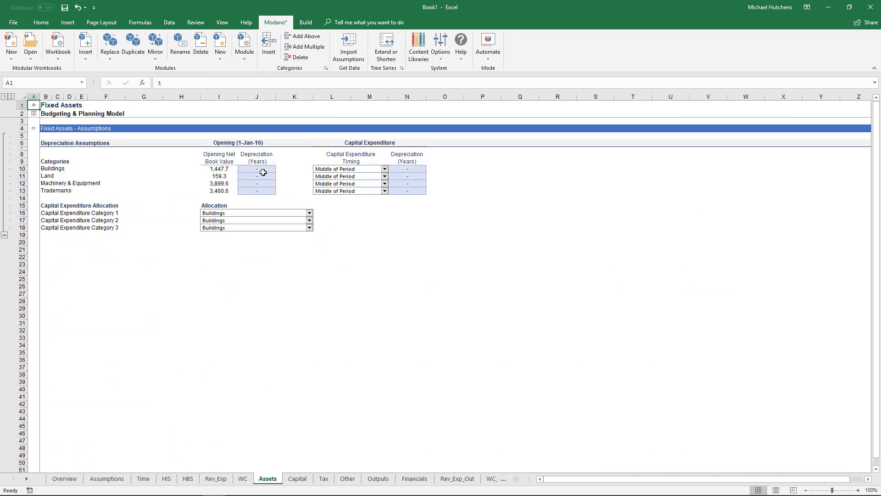
{"action": "left_click", "coordinate": [262, 169]}
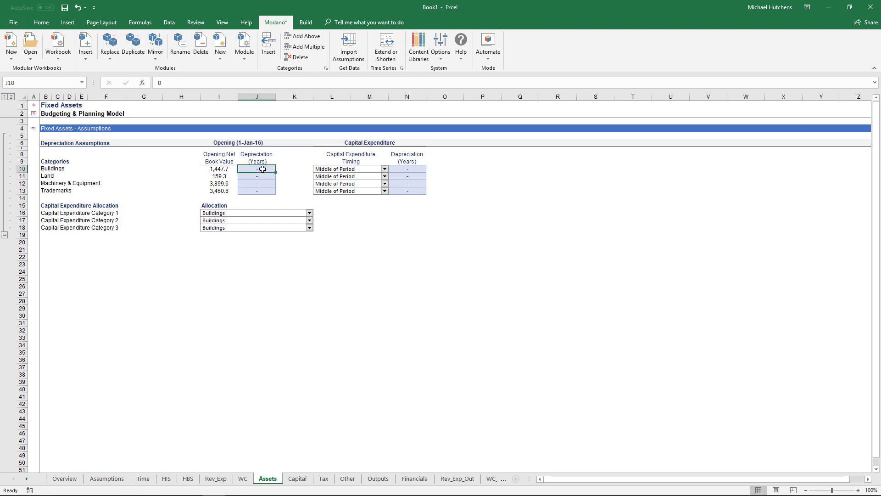
{"action": "type", "text": "30  10 15"}
{"action": "left_click", "coordinate": [400, 168]}
{"action": "type", "text": "40  15 20"}
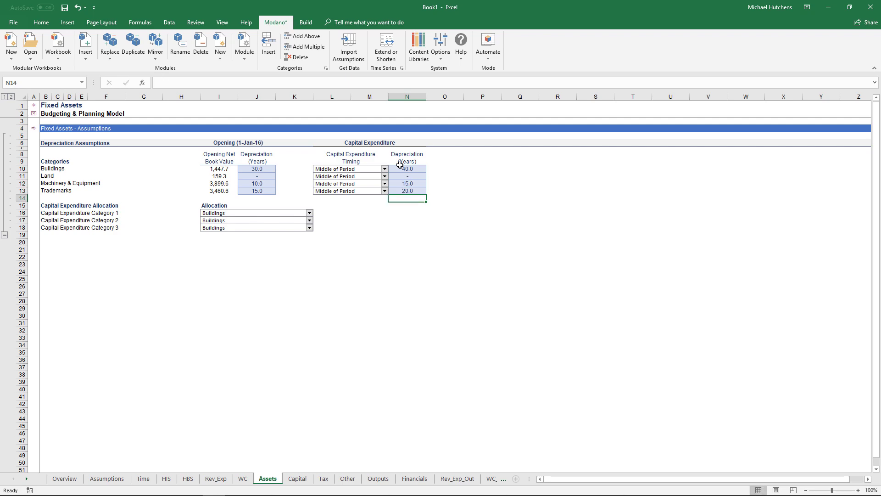
Step: In the Capital assumptions, set the Bank Debt all-in interest rate to 7.5% for Jan-16 to Dec-16
{"action": "left_click", "coordinate": [33, 105]}
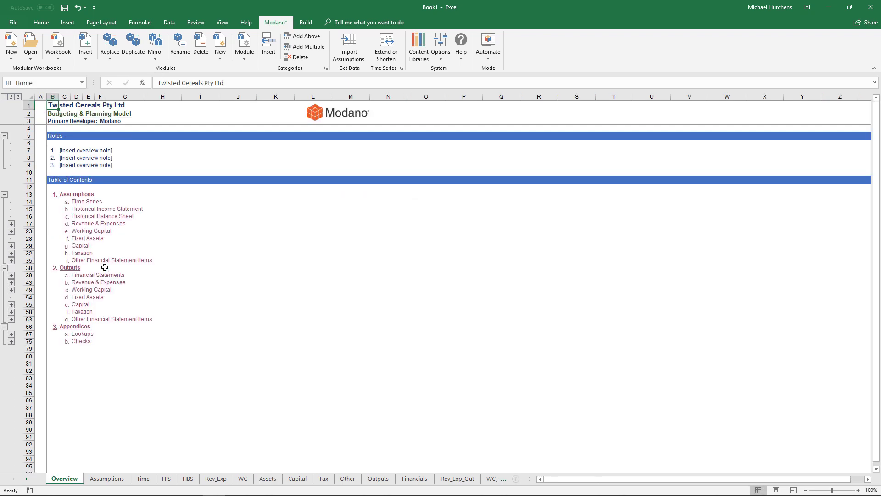
{"action": "left_click", "coordinate": [83, 247]}
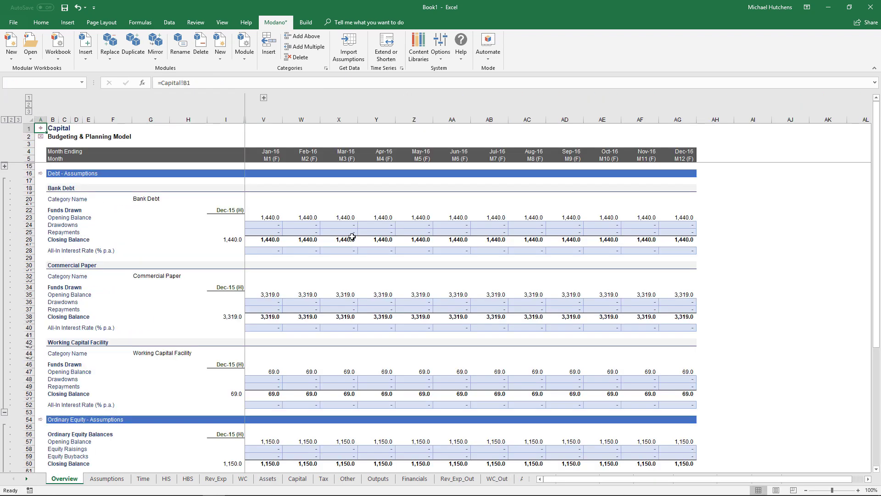
{"action": "left_click", "coordinate": [271, 251]}
{"action": "key", "text": "ctrl+shift+Right"}
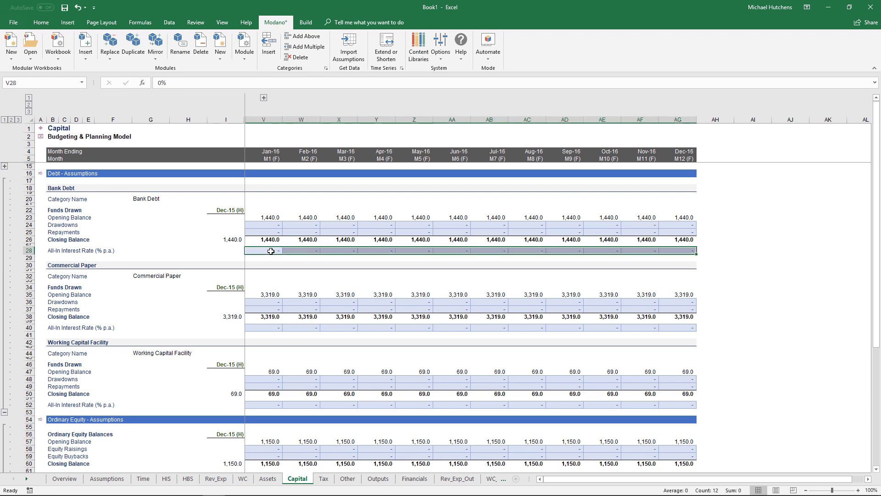
{"action": "type", "text": "75%"}
{"action": "key", "text": "BackSpace"}
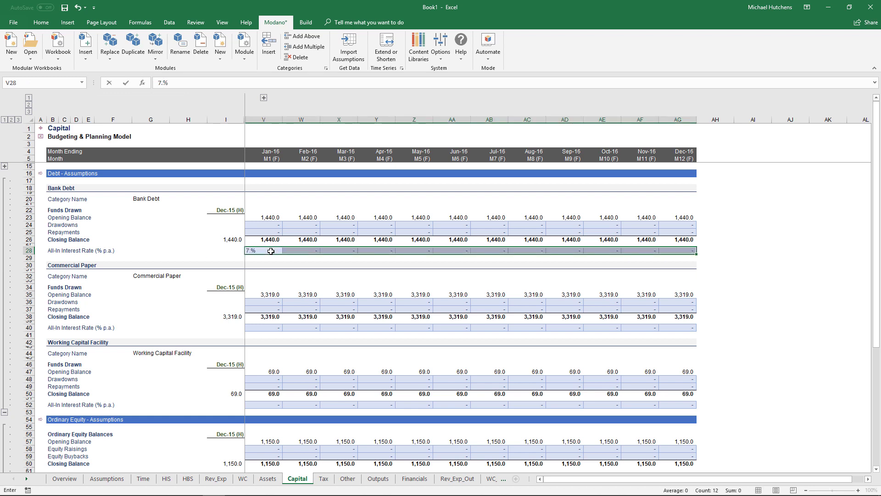
{"action": "type", "text": ".5"}
{"action": "key", "text": "Return"}
Step: Set the Commercial Paper all-in interest rate to 7.5% for every month from Jan-16 to Dec-16
{"action": "key", "text": "Down"}
{"action": "key", "text": "Down"}
{"action": "key", "text": "Down"}
{"action": "key", "text": "Down"}
{"action": "key", "text": "Down"}
{"action": "key", "text": "Down"}
{"action": "key", "text": "Down"}
{"action": "key", "text": "Down"}
{"action": "key", "text": "Down"}
{"action": "key", "text": "Down"}
{"action": "key", "text": "Down"}
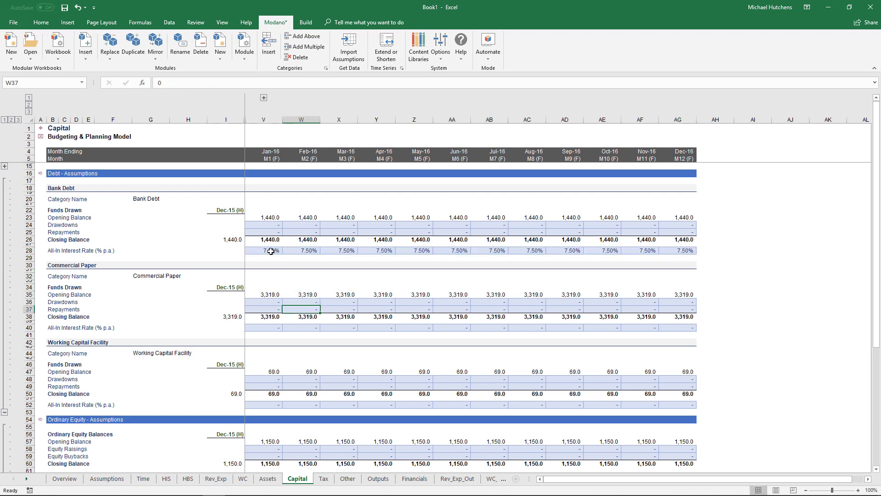
{"action": "key", "text": "Left"}
{"action": "key", "text": "ctrl+shift+Right"}
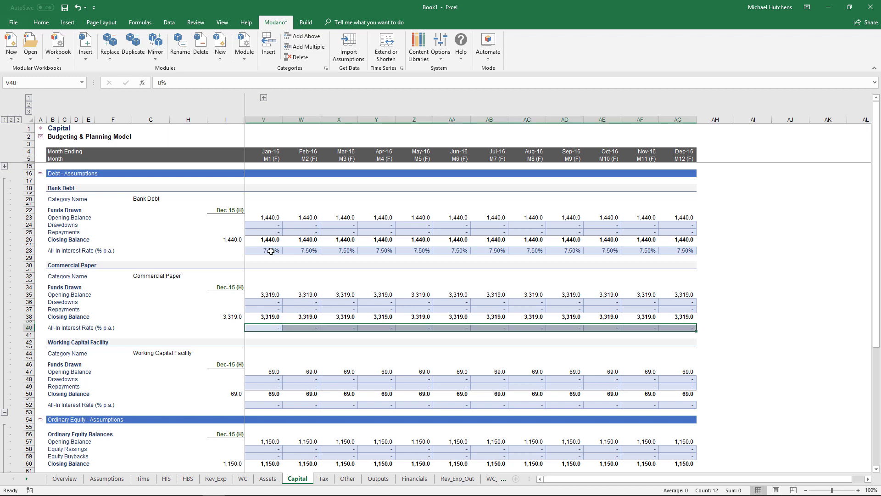
{"action": "type", "text": "7%"}
{"action": "type", "text": "5"}
{"action": "key", "text": "Return"}
Step: Set the Working Capital Facility all-in interest rate to 7.5% for every month from Jan-16 to Dec-16
{"action": "key", "text": "Down"}
{"action": "key", "text": "Down"}
{"action": "key", "text": "Down"}
{"action": "key", "text": "Down"}
{"action": "key", "text": "Down"}
{"action": "key", "text": "Down"}
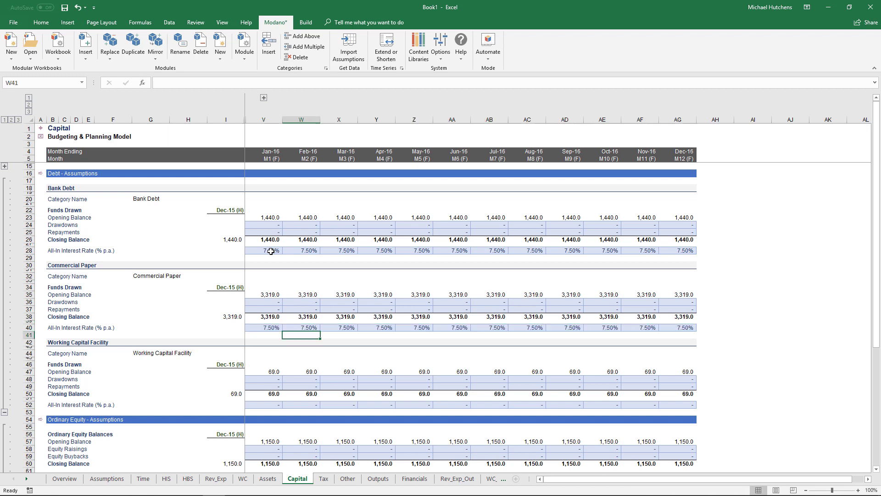
{"action": "key", "text": "Down"}
{"action": "key", "text": "Down"}
{"action": "key", "text": "Down"}
{"action": "key", "text": "Left"}
{"action": "key", "text": "ctrl+shift+Right"}
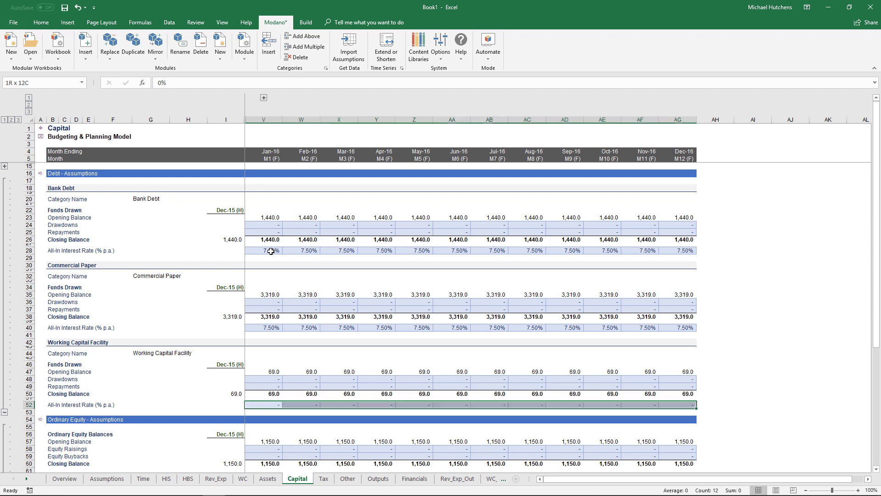
{"action": "type", "text": "7%.5"}
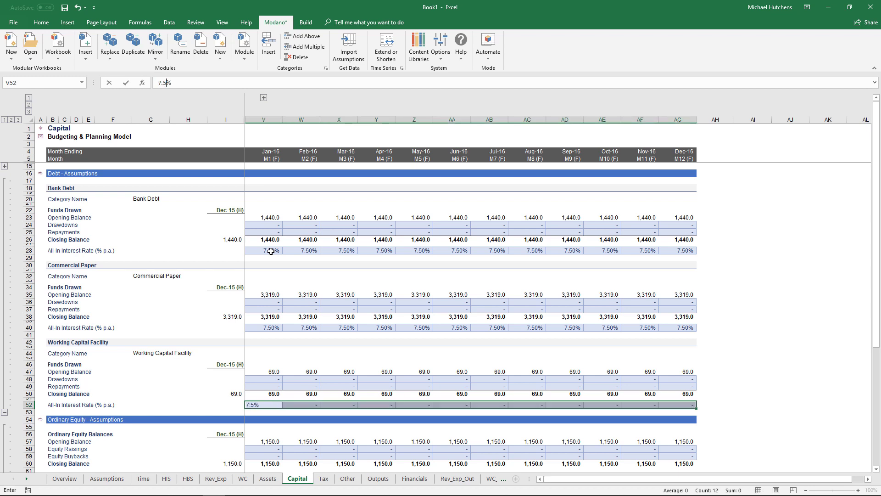
{"action": "key", "text": "Return"}
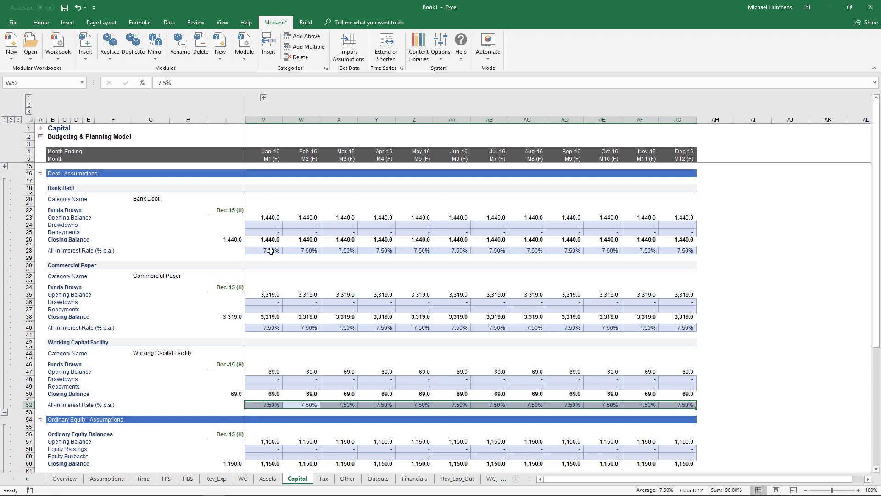
Step: Examine the Ordinary Equity and dividend assumptions and the GST assumptions in the Taxation section
{"action": "scroll", "coordinate": [271, 251], "scroll_direction": "down", "scroll_amount": 7}
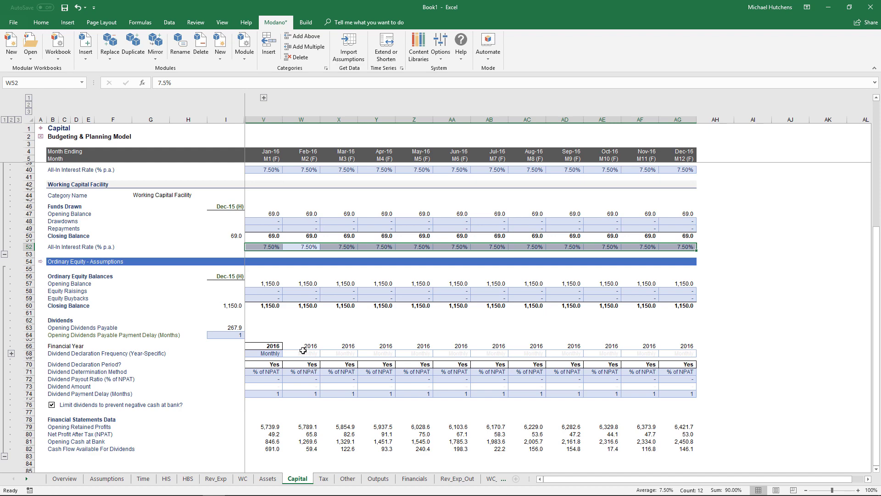
{"action": "scroll", "coordinate": [277, 334], "scroll_direction": "up", "scroll_amount": 6}
{"action": "left_click", "coordinate": [40, 129]}
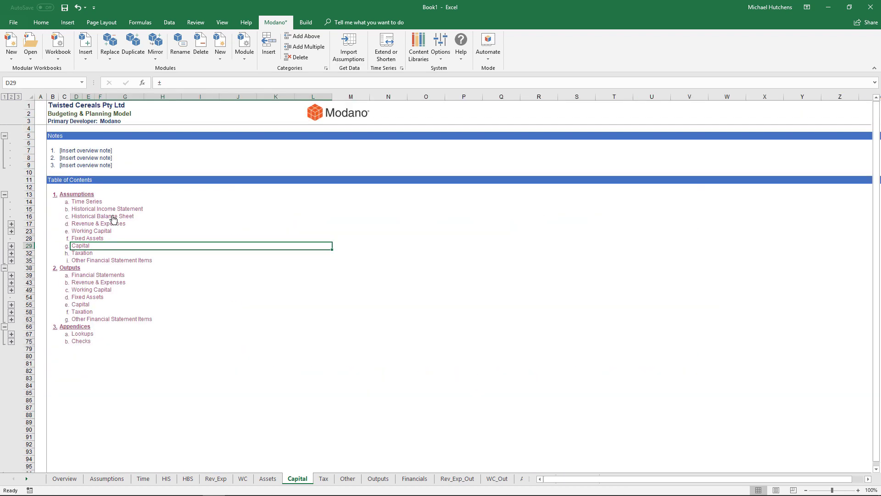
{"action": "left_click", "coordinate": [83, 254]}
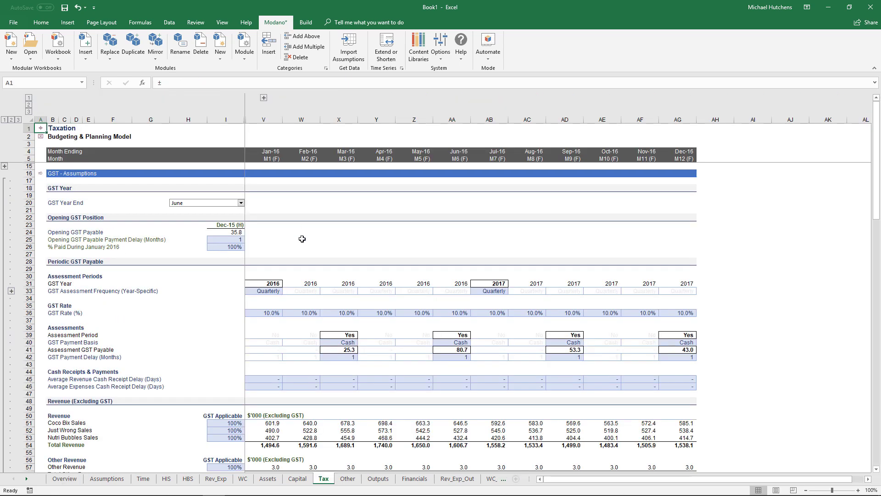
{"action": "scroll", "coordinate": [311, 243], "scroll_direction": "down", "scroll_amount": 1}
{"action": "scroll", "coordinate": [289, 266], "scroll_direction": "up", "scroll_amount": 4}
{"action": "scroll", "coordinate": [356, 294], "scroll_direction": "down", "scroll_amount": 2}
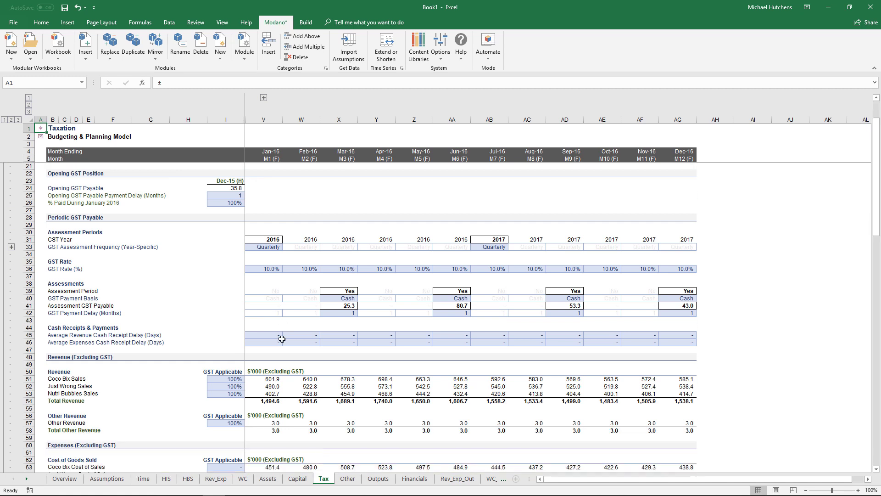
{"action": "scroll", "coordinate": [323, 272], "scroll_direction": "up", "scroll_amount": 2}
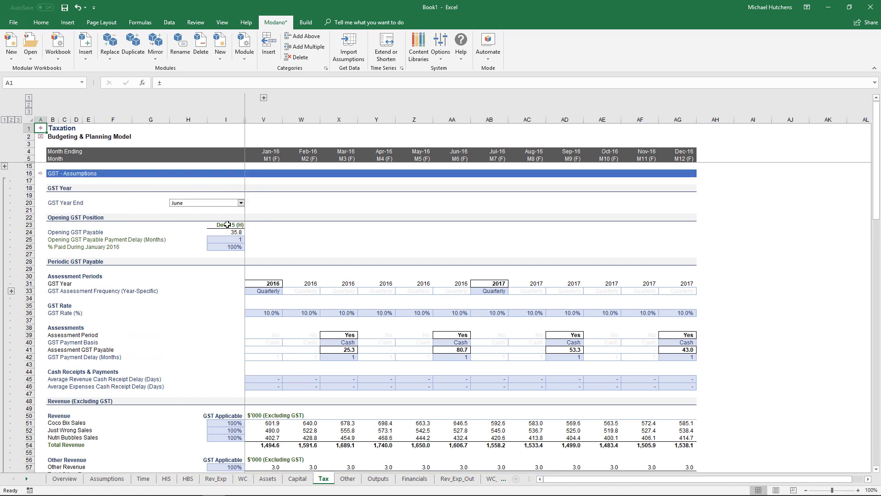
Step: In the Other Financial Statement Items assumptions, set the Interest on Cash all-in interest rate to 1.5% for Jan-16 to Dec-16
{"action": "left_click", "coordinate": [41, 131]}
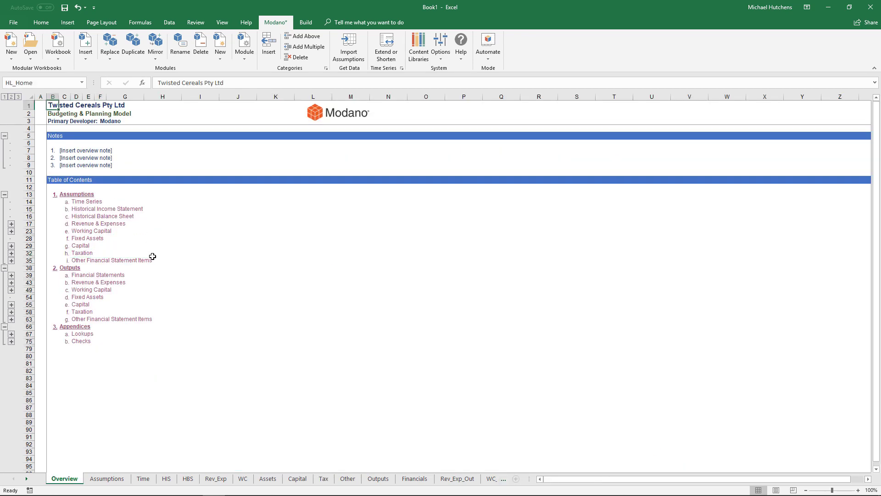
{"action": "left_click", "coordinate": [89, 259]}
{"action": "left_click", "coordinate": [273, 232]}
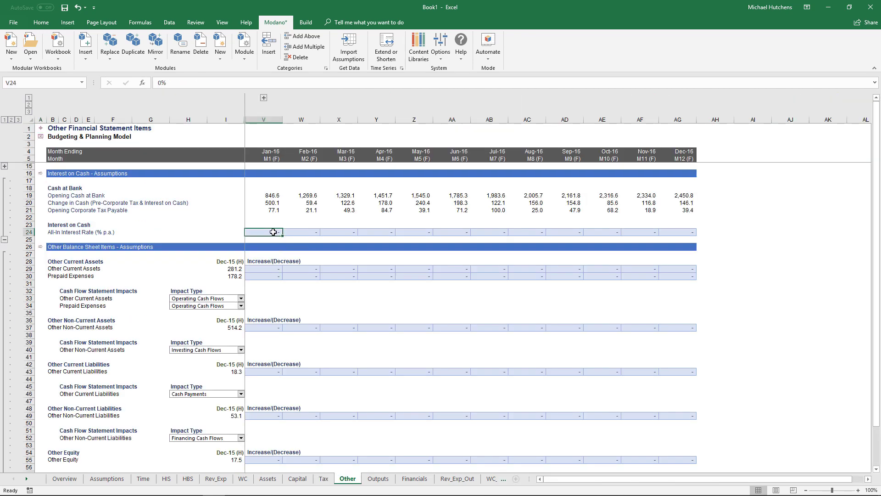
{"action": "key", "text": "Return"}
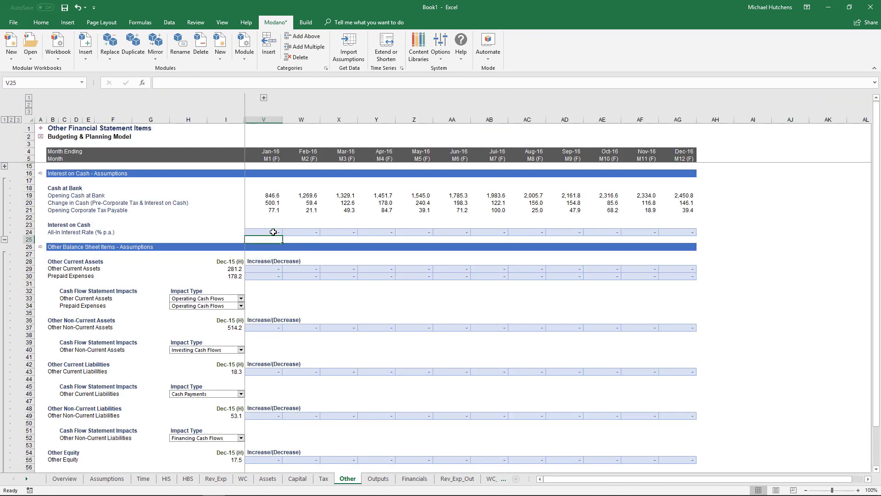
{"action": "key", "text": "Right"}
{"action": "left_click", "coordinate": [273, 232]}
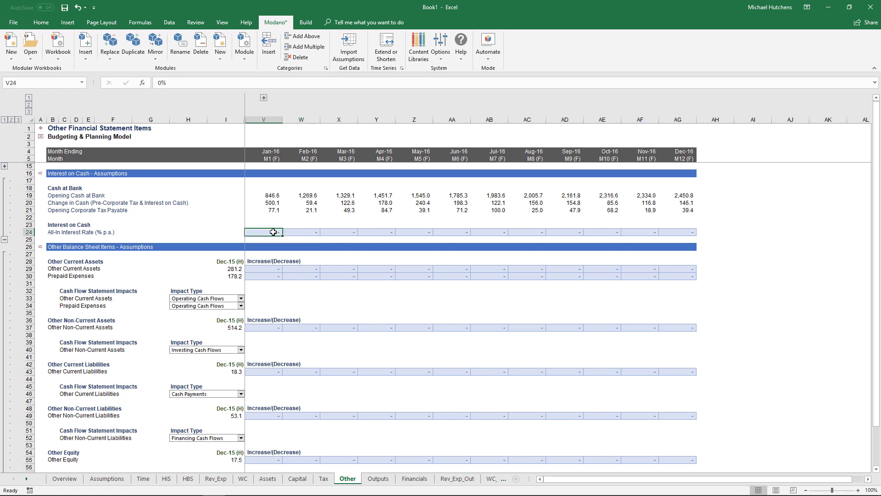
{"action": "key", "text": "ctrl+shift+Right"}
{"action": "type", "text": "1.5"}
{"action": "key", "text": "ctrl+Return"}
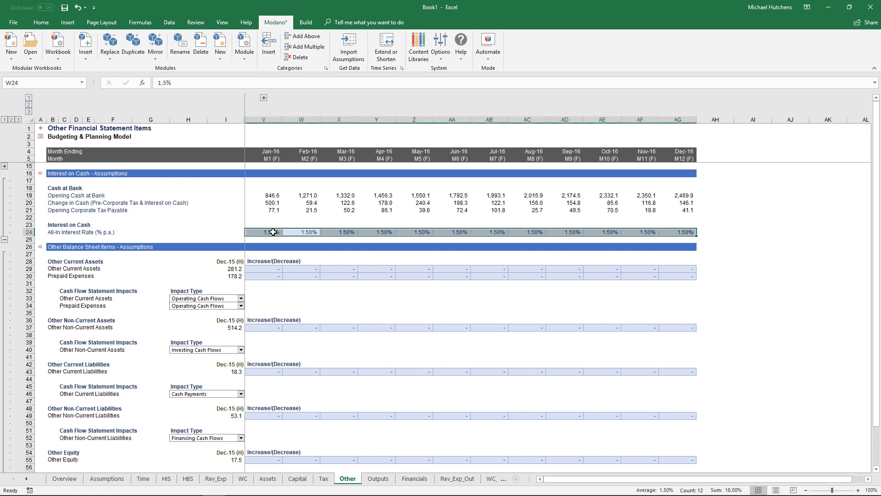
{"action": "key", "text": "Down"}
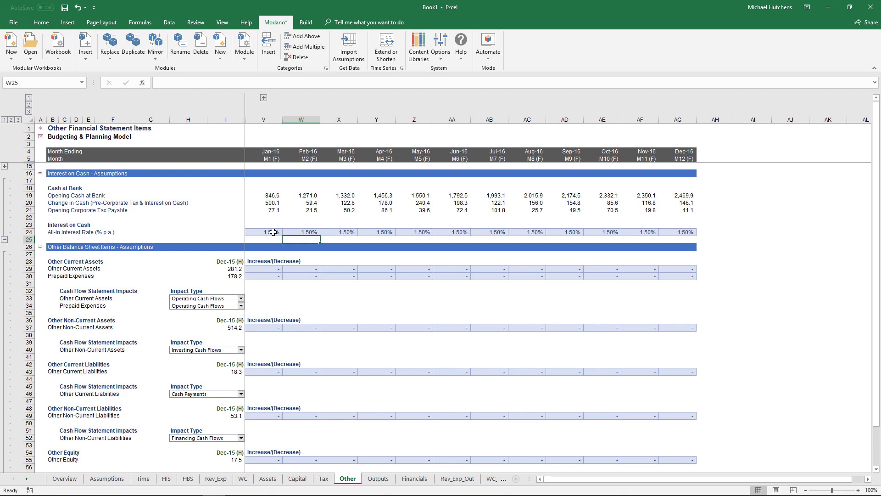
Step: Examine the Other Balance Sheet Items assumptions and the 2015 historical and 2016 forecast months in the Financial Statements output
{"action": "scroll", "coordinate": [347, 288], "scroll_direction": "down", "scroll_amount": 2}
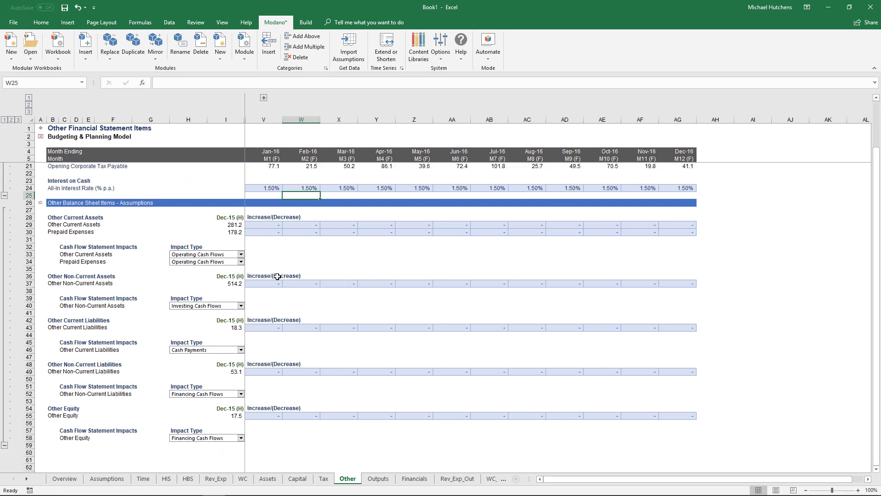
{"action": "left_click", "coordinate": [42, 128]}
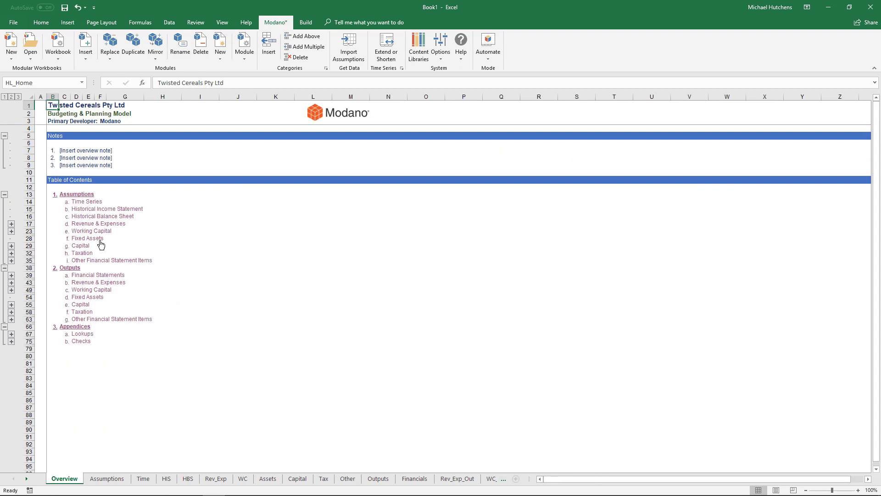
{"action": "left_click", "coordinate": [92, 276]}
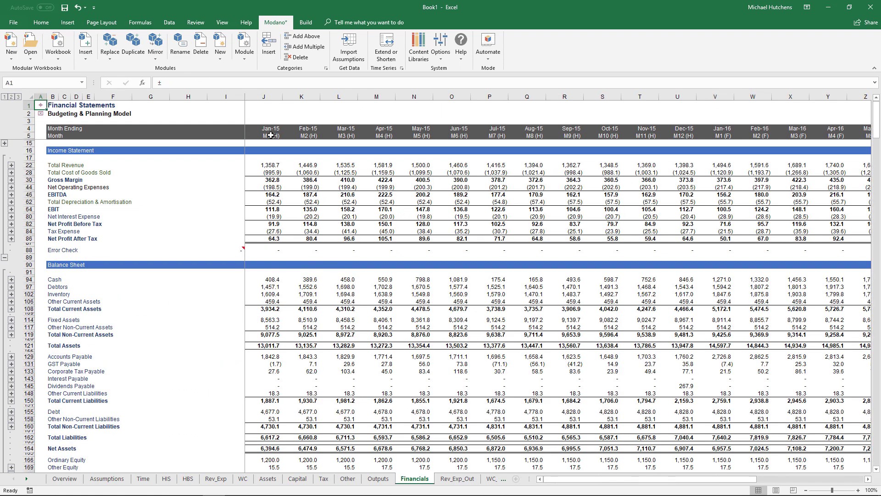
{"action": "left_click_drag", "start_coordinate": [270, 136], "coordinate": [689, 136]}
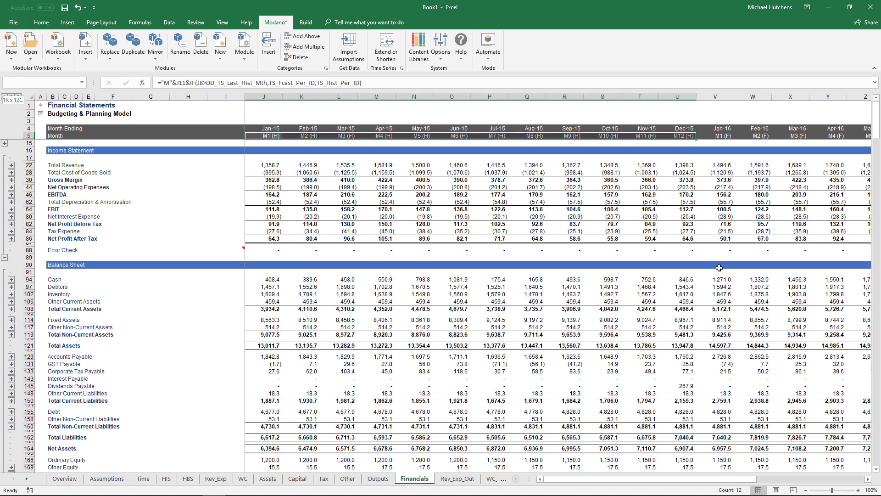
{"action": "left_click_drag", "start_coordinate": [657, 479], "coordinate": [740, 488]}
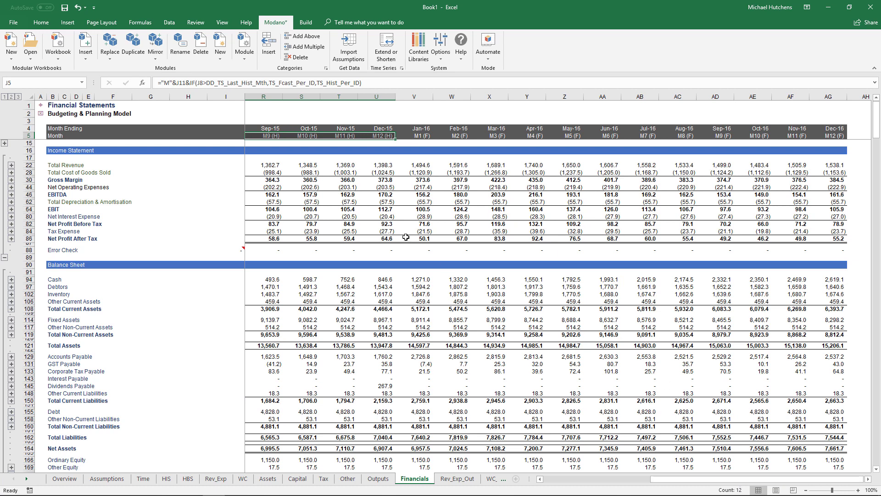
{"action": "scroll", "coordinate": [406, 237], "scroll_direction": "down", "scroll_amount": 2}
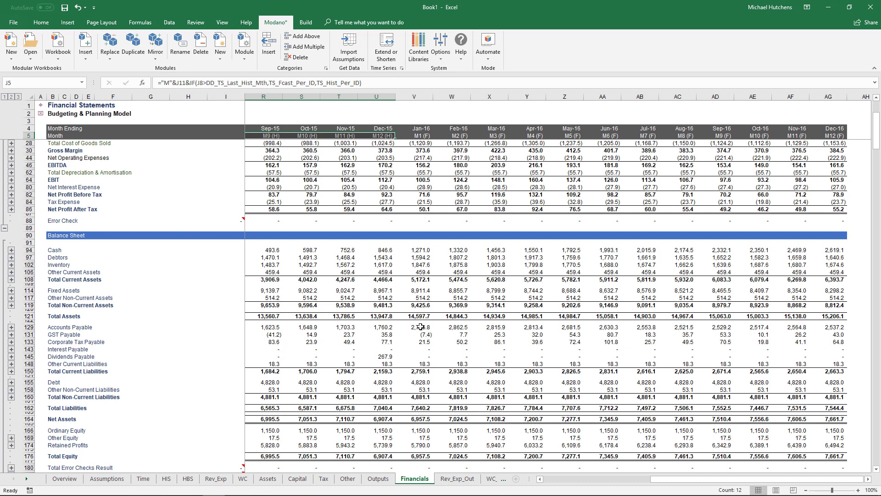
{"action": "left_click", "coordinate": [227, 136]}
{"action": "scroll", "coordinate": [262, 152], "scroll_direction": "up", "scroll_amount": 2}
{"action": "left_click", "coordinate": [276, 164]}
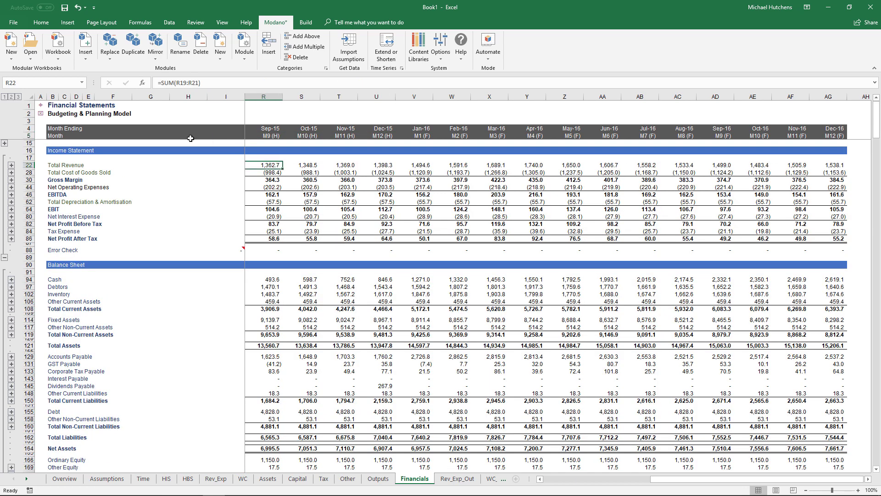
Step: Insert the Budget Income Statement (Chart of Accounts 2) module from the web library, listing modules of all genres
{"action": "left_click", "coordinate": [41, 105]}
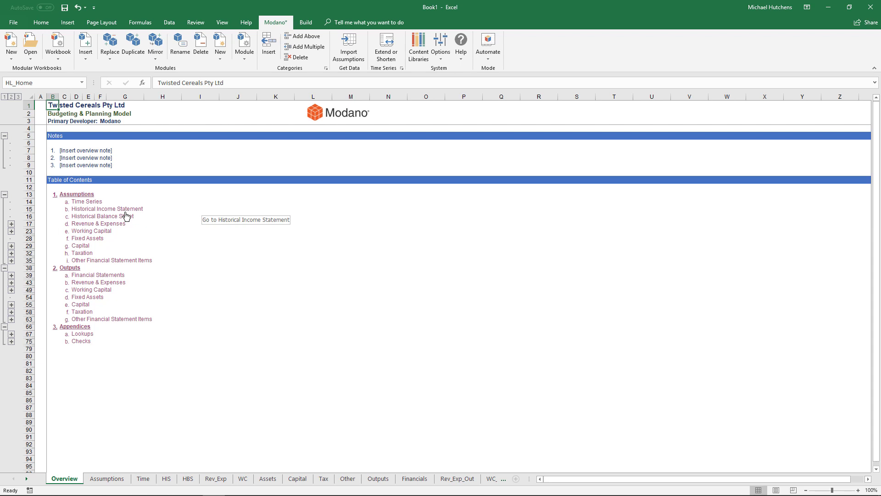
{"action": "left_click", "coordinate": [85, 48]}
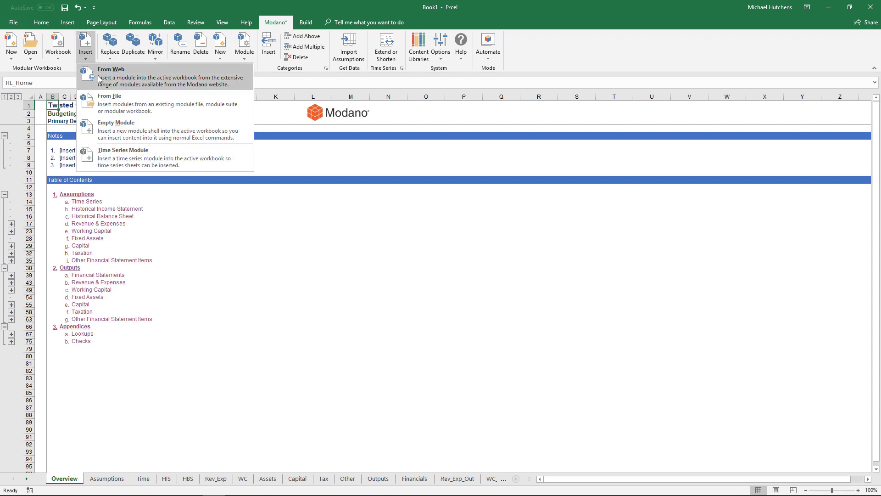
{"action": "left_click", "coordinate": [100, 79]}
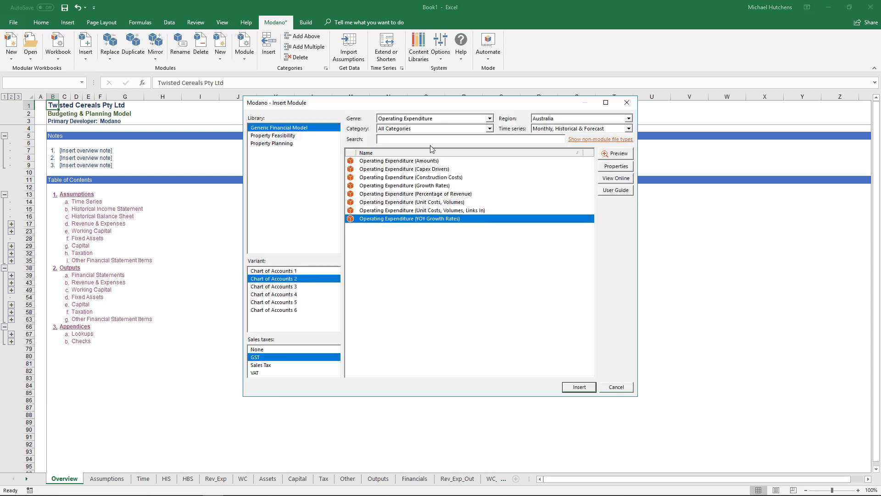
{"action": "left_click", "coordinate": [490, 118]}
{"action": "left_click_drag", "start_coordinate": [491, 217], "coordinate": [490, 146]}
{"action": "left_click", "coordinate": [451, 127]}
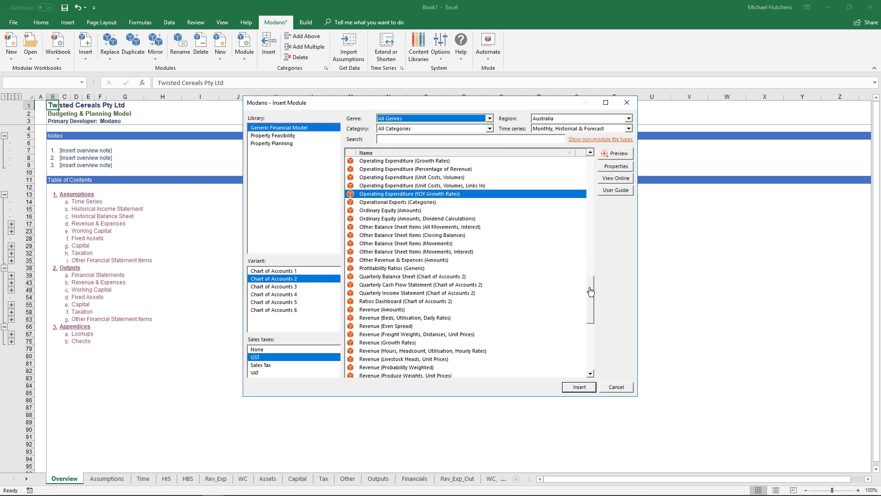
{"action": "left_click_drag", "start_coordinate": [591, 289], "coordinate": [593, 168]}
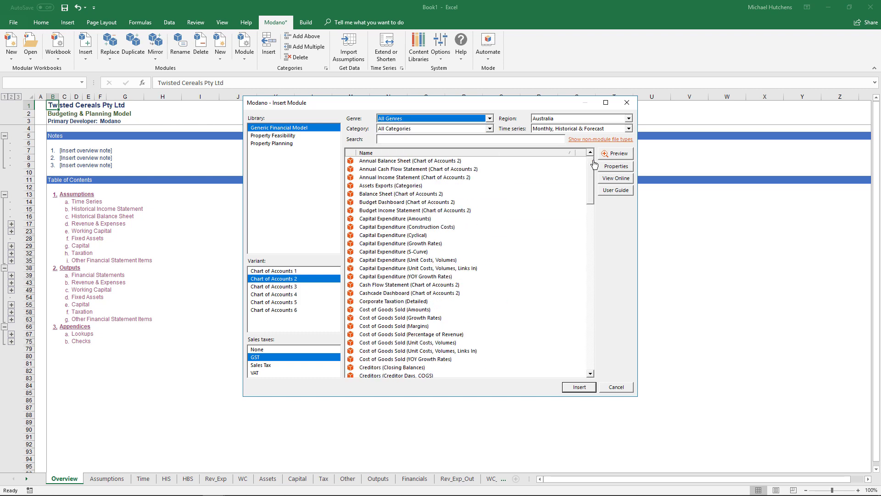
{"action": "left_click", "coordinate": [397, 210]}
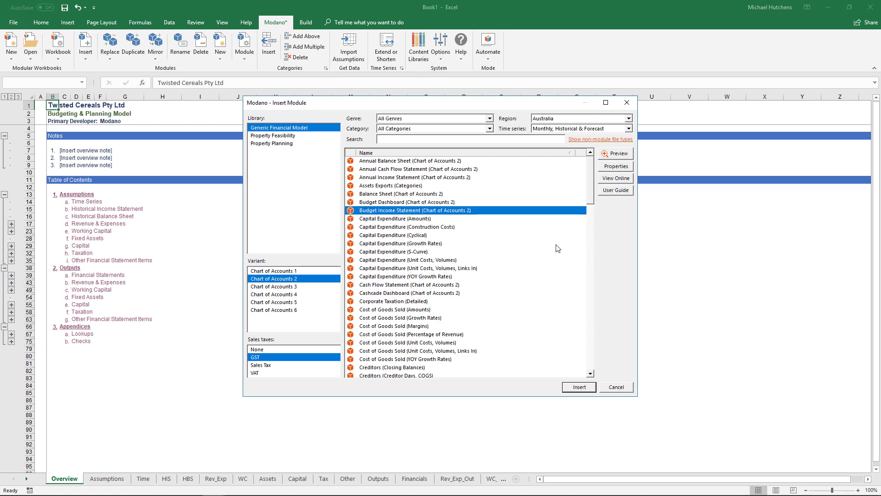
{"action": "left_click", "coordinate": [574, 387]}
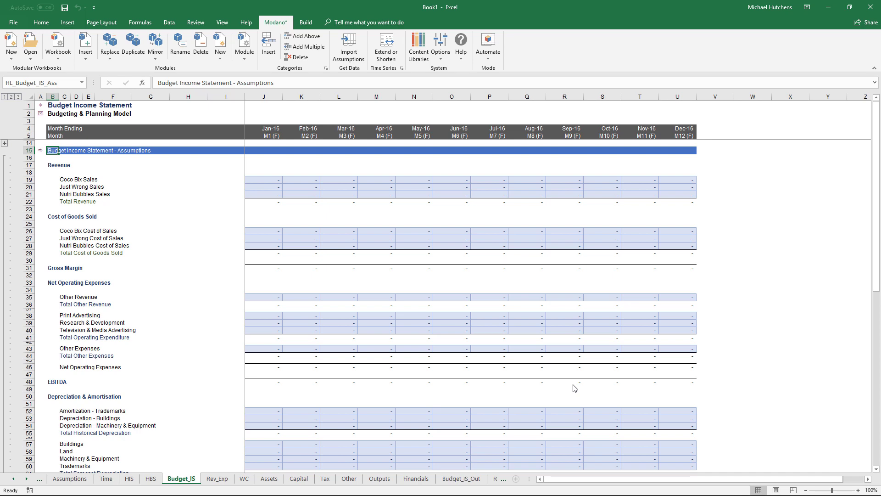
Step: Return to the Financial Statements output and highlight the forecast month headings from Jan-16 to Dec-16
{"action": "left_click", "coordinate": [40, 105]}
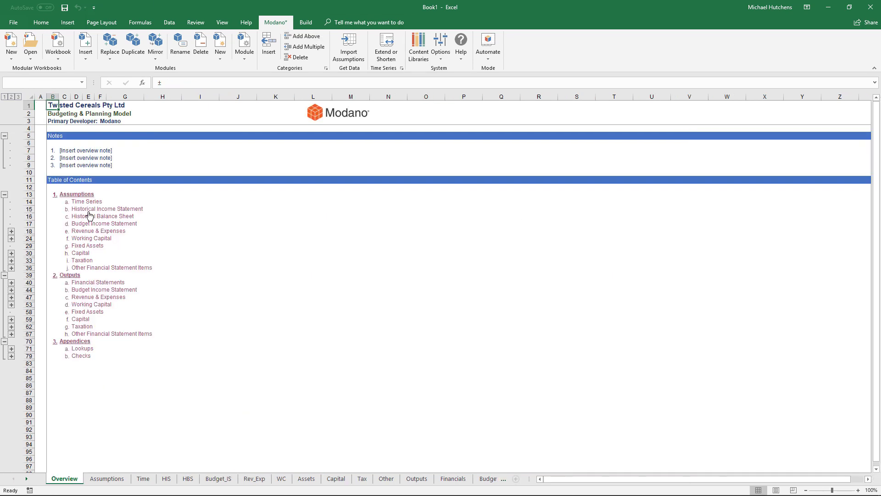
{"action": "left_click", "coordinate": [103, 283]}
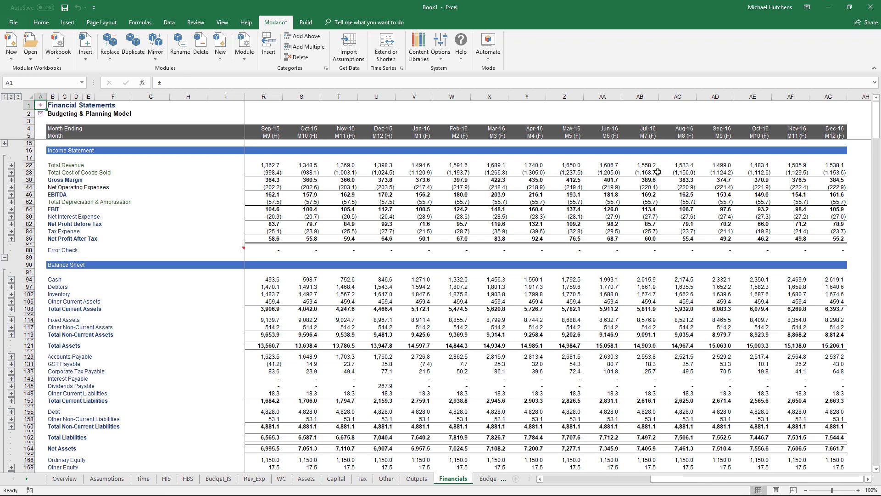
{"action": "left_click_drag", "start_coordinate": [393, 137], "coordinate": [247, 137]}
{"action": "left_click_drag", "start_coordinate": [574, 482], "coordinate": [679, 482]}
{"action": "left_click", "coordinate": [500, 209]}
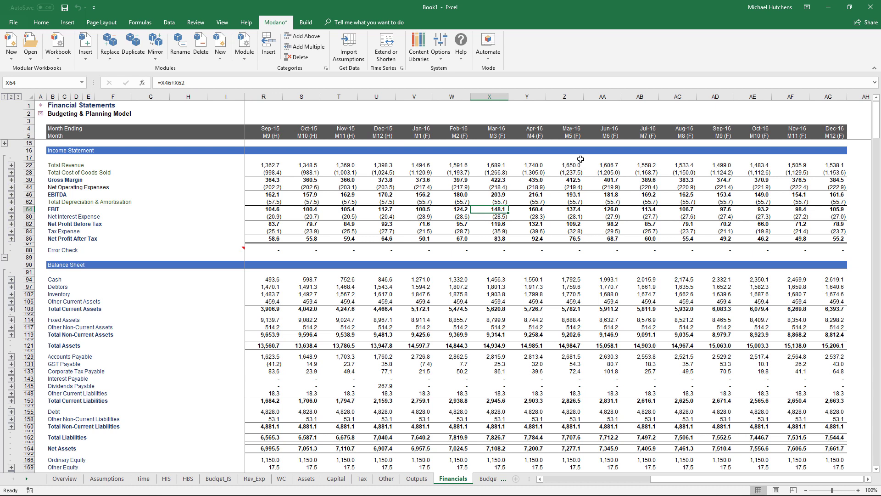
{"action": "left_click_drag", "start_coordinate": [414, 136], "coordinate": [817, 138]}
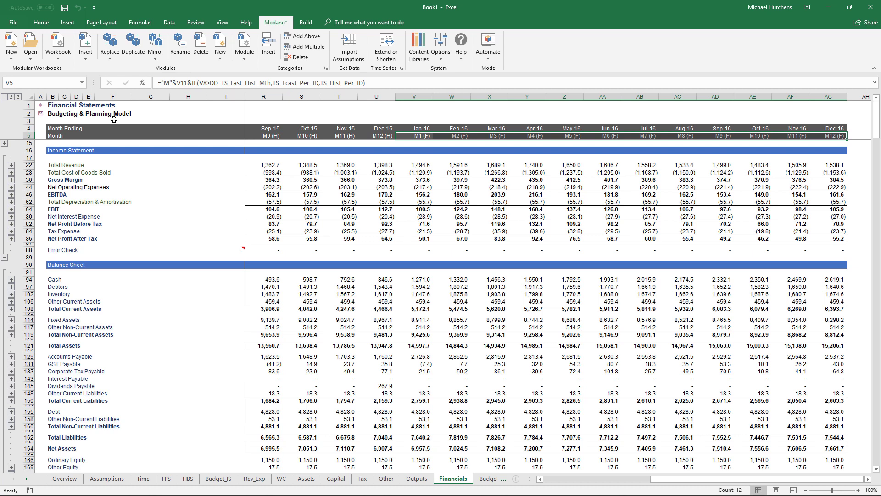
Step: Import the Budget Income Statement assumptions from the workbook's Income Statement module component for January to December 2016, without a mapping file
{"action": "left_click", "coordinate": [41, 109]}
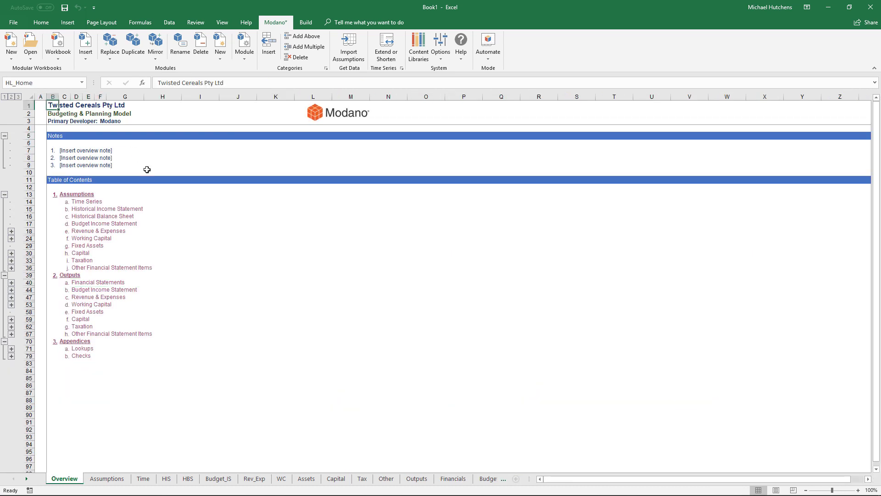
{"action": "left_click", "coordinate": [98, 221]}
{"action": "left_click", "coordinate": [280, 188]}
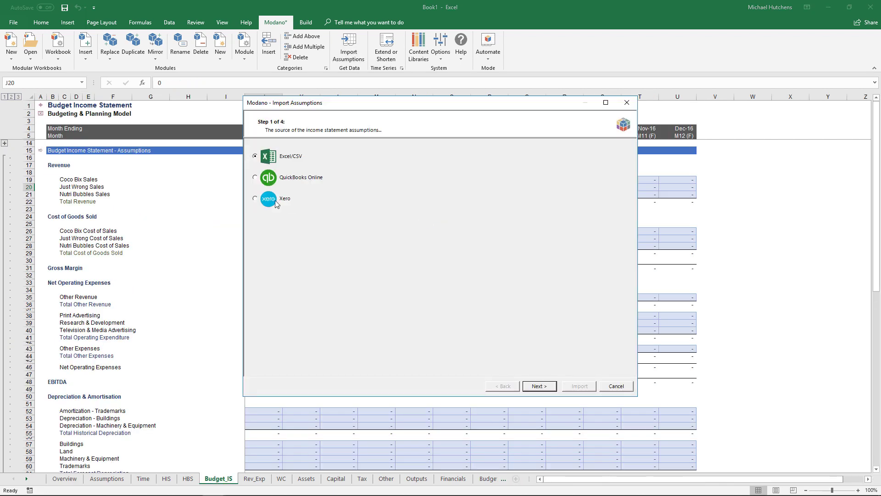
{"action": "left_click", "coordinate": [533, 385]}
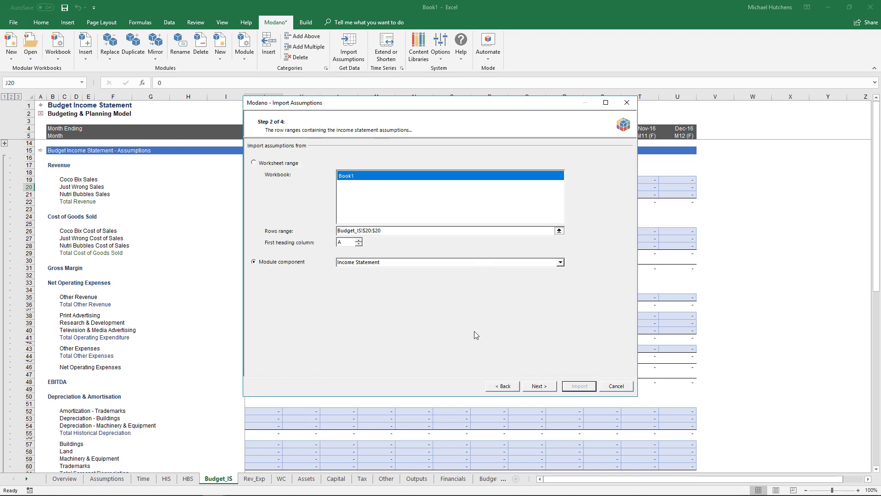
{"action": "left_click", "coordinate": [538, 386]}
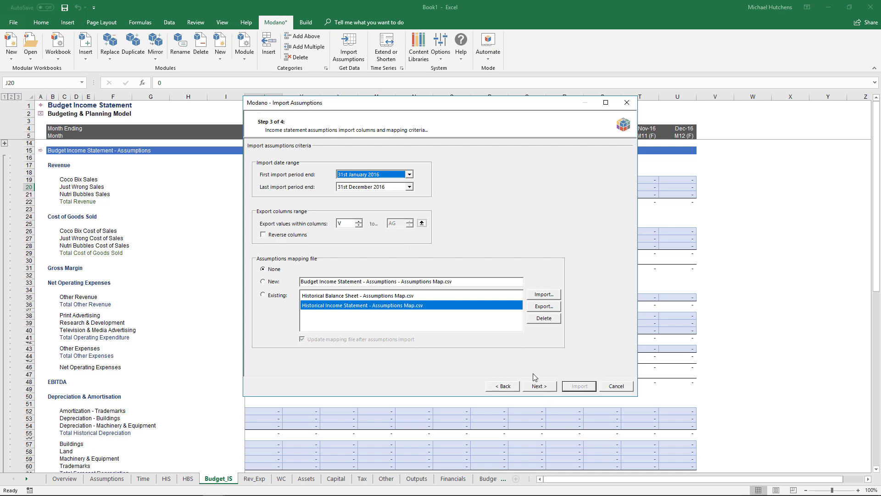
{"action": "left_click", "coordinate": [542, 387]}
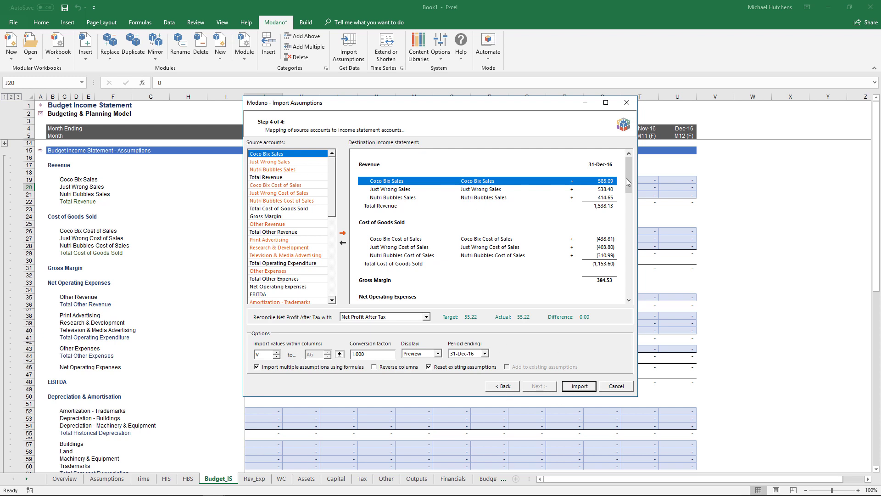
{"action": "left_click_drag", "start_coordinate": [628, 182], "coordinate": [629, 271]}
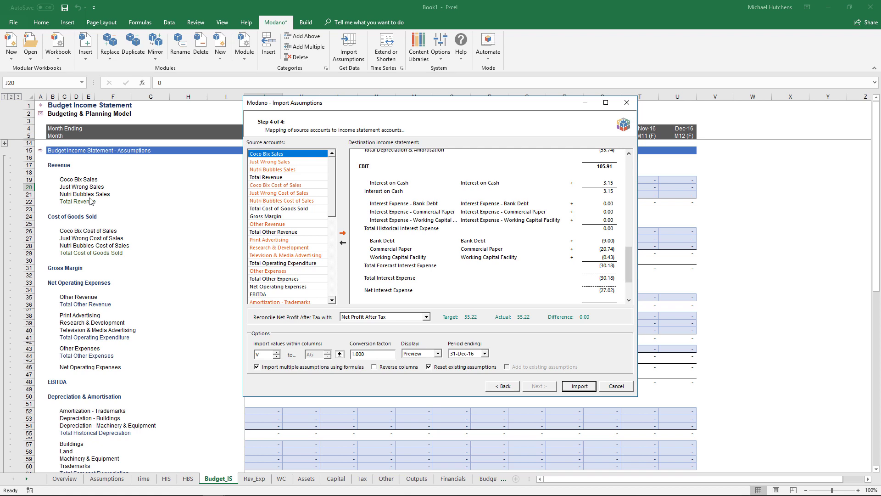
{"action": "left_click", "coordinate": [580, 386]}
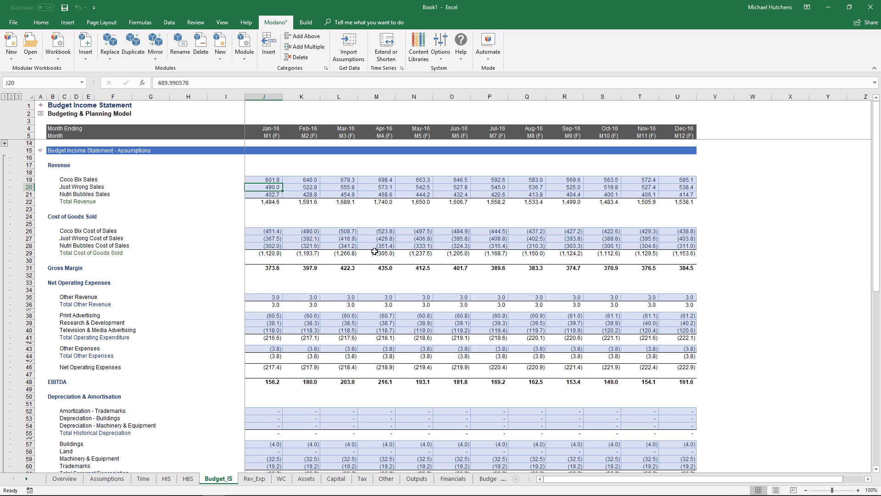
Step: Examine the imported 2016 budget assumptions from revenue to net profit, and open the Budget Income Statement variance output
{"action": "scroll", "coordinate": [373, 250], "scroll_direction": "down", "scroll_amount": 3}
{"action": "scroll", "coordinate": [373, 250], "scroll_direction": "up", "scroll_amount": 1}
{"action": "scroll", "coordinate": [374, 250], "scroll_direction": "up", "scroll_amount": 5}
{"action": "scroll", "coordinate": [266, 219], "scroll_direction": "down", "scroll_amount": 9}
{"action": "scroll", "coordinate": [266, 219], "scroll_direction": "down", "scroll_amount": 5}
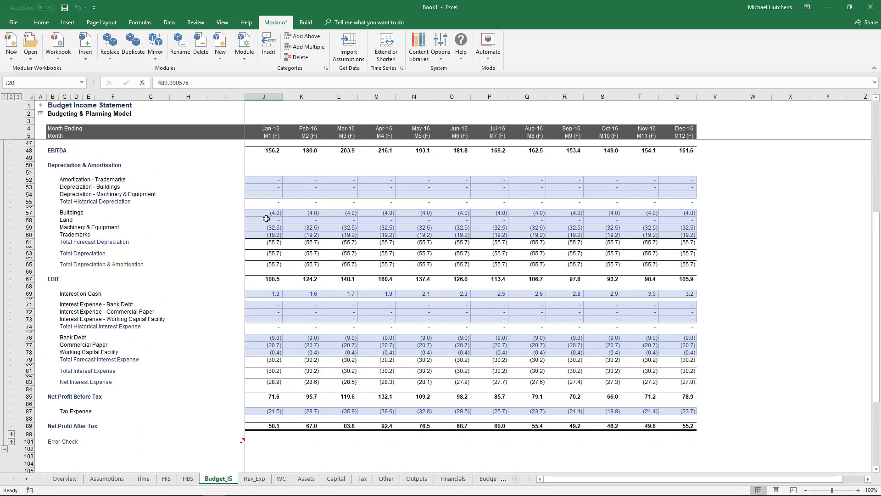
{"action": "scroll", "coordinate": [266, 218], "scroll_direction": "up", "scroll_amount": 11}
{"action": "left_click", "coordinate": [47, 150]}
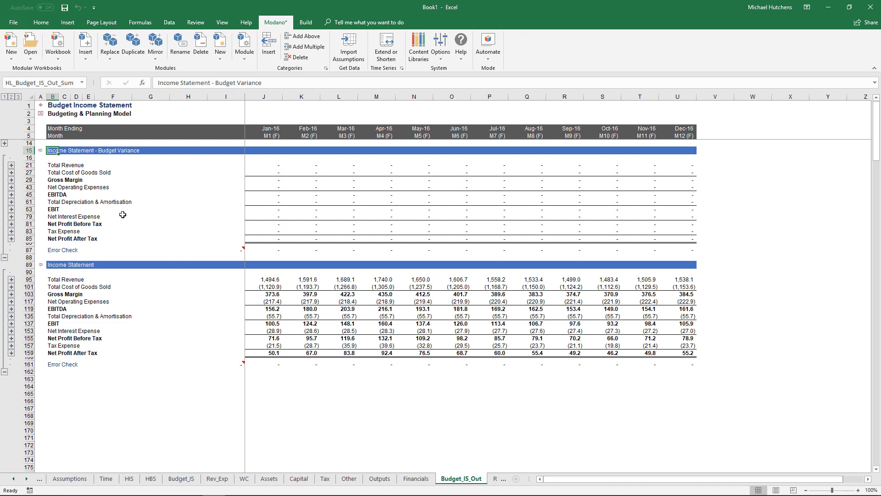
Step: Insert the Budget Dashboard (Chart of Accounts 2) module from the web library and review its summary tables and charts
{"action": "left_click", "coordinate": [85, 46]}
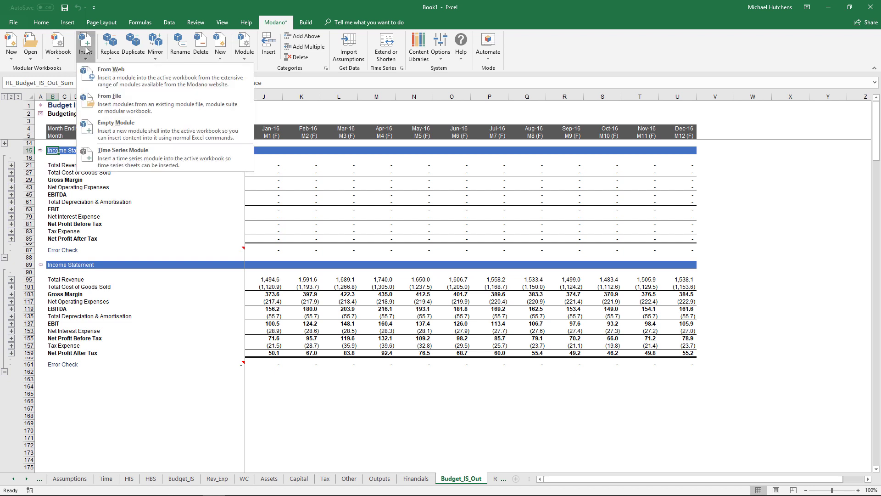
{"action": "left_click", "coordinate": [98, 73]}
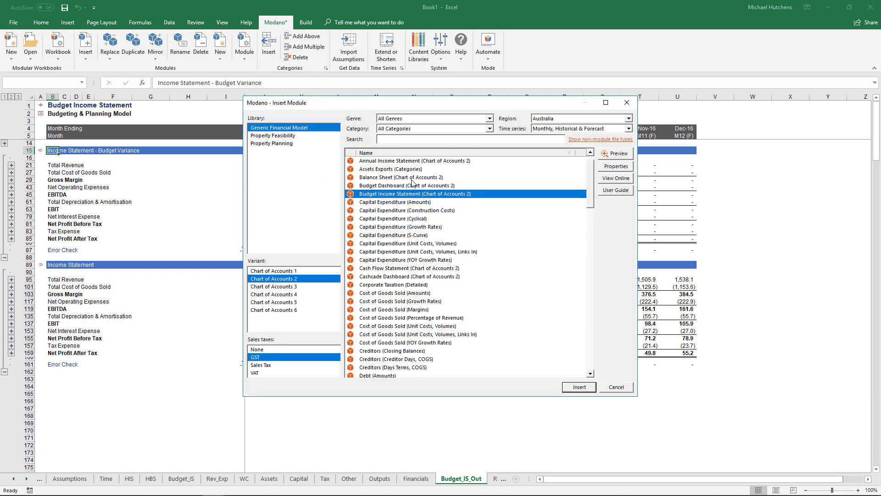
{"action": "left_click", "coordinate": [401, 186]}
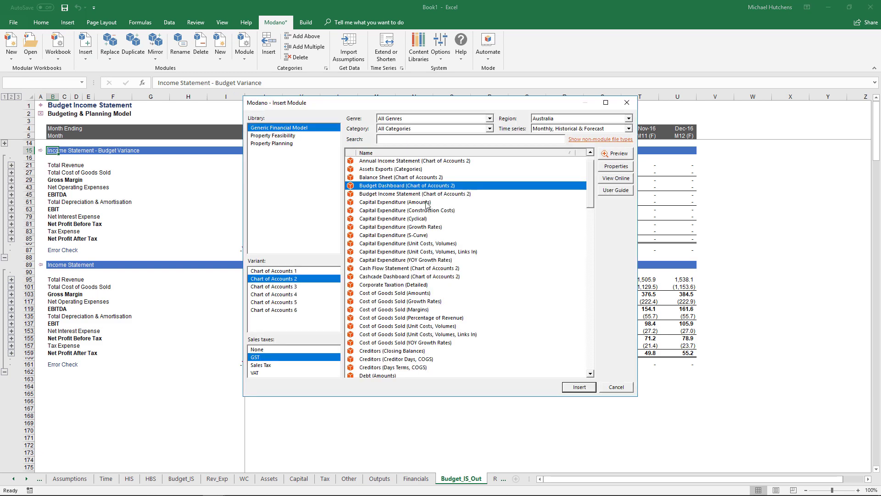
{"action": "left_click", "coordinate": [579, 388]}
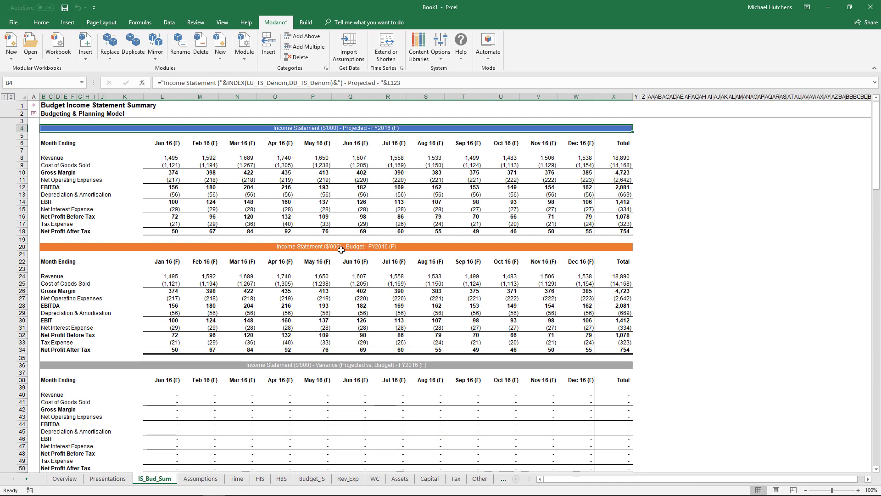
{"action": "scroll", "coordinate": [346, 259], "scroll_direction": "down", "scroll_amount": 14}
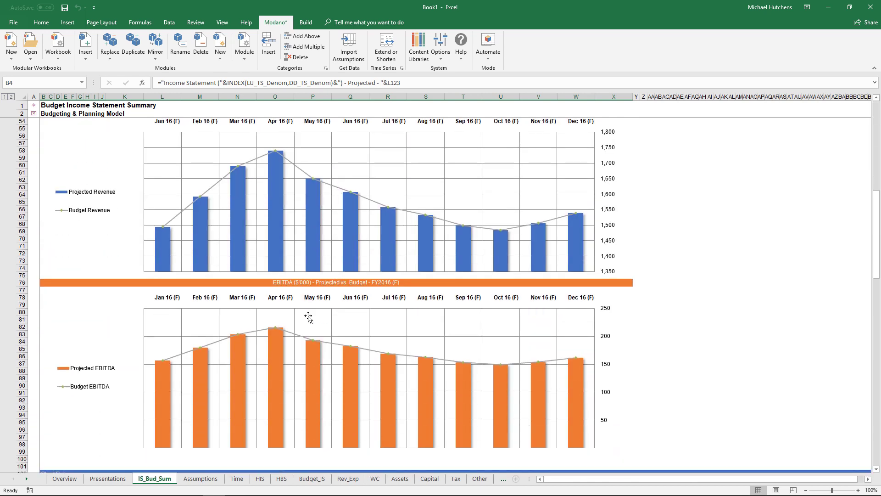
{"action": "scroll", "coordinate": [305, 316], "scroll_direction": "up", "scroll_amount": 14}
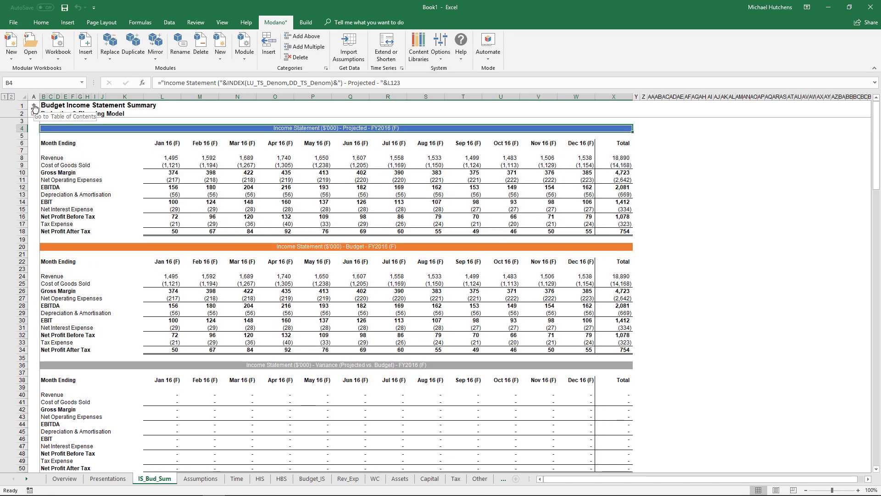
Step: In the Time Series assumptions, set the Last Historical Month to January 2016 and update the affected period titles
{"action": "left_click", "coordinate": [34, 108]}
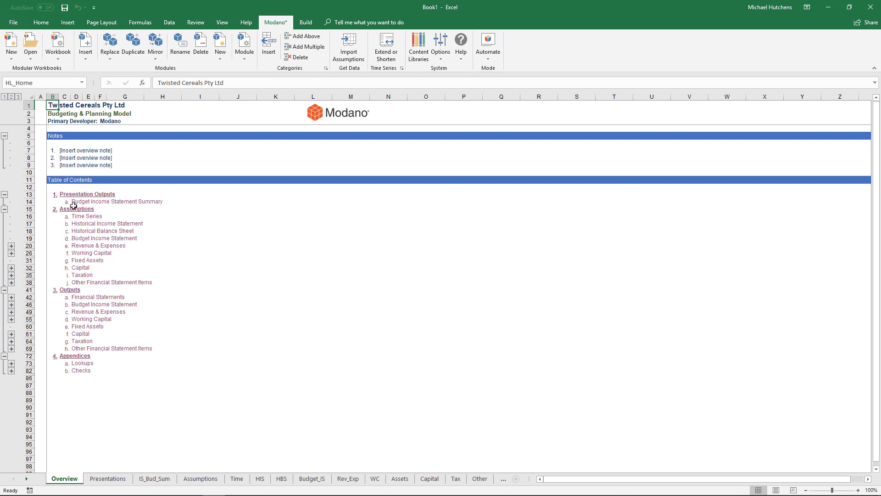
{"action": "left_click", "coordinate": [86, 217]}
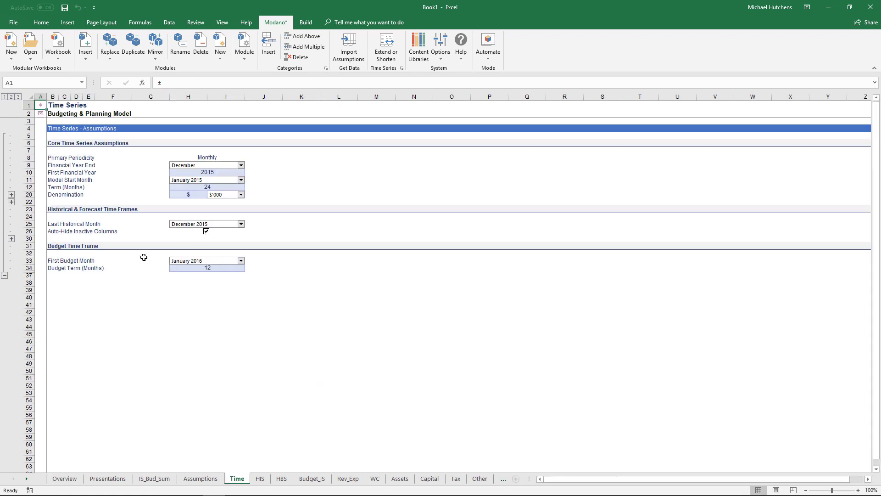
{"action": "left_click", "coordinate": [182, 230]}
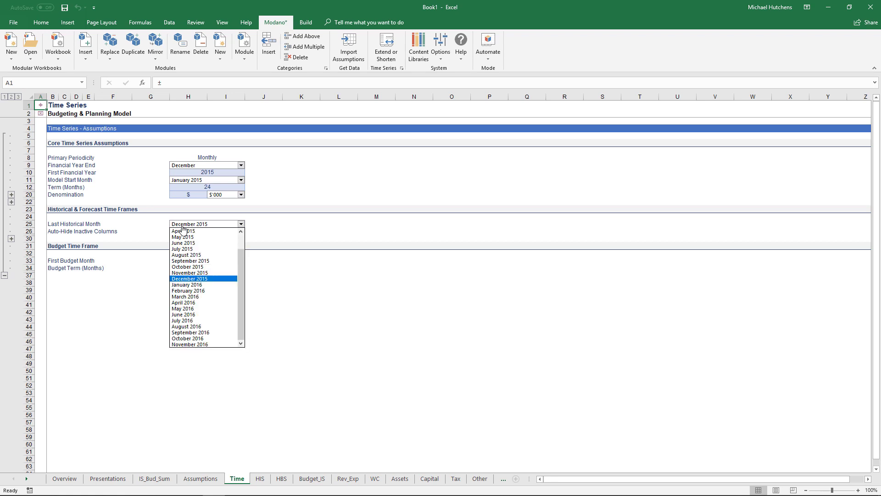
{"action": "left_click", "coordinate": [194, 288]}
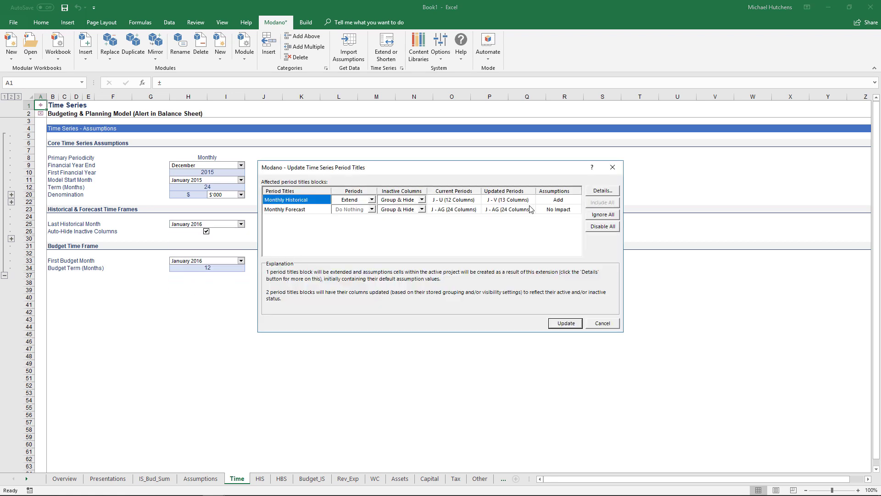
{"action": "left_click", "coordinate": [571, 324]}
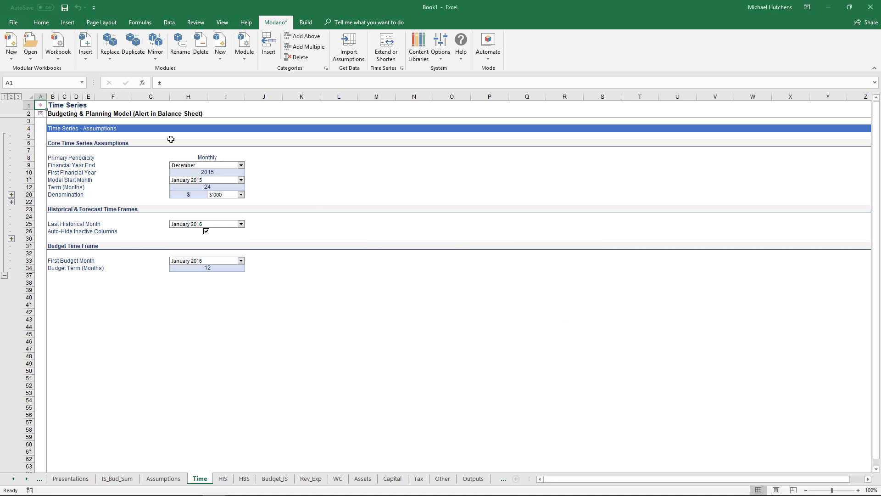
Step: Open the Historical Income Statement assumptions and inspect the added Jan-16 historical column
{"action": "left_click", "coordinate": [41, 105]}
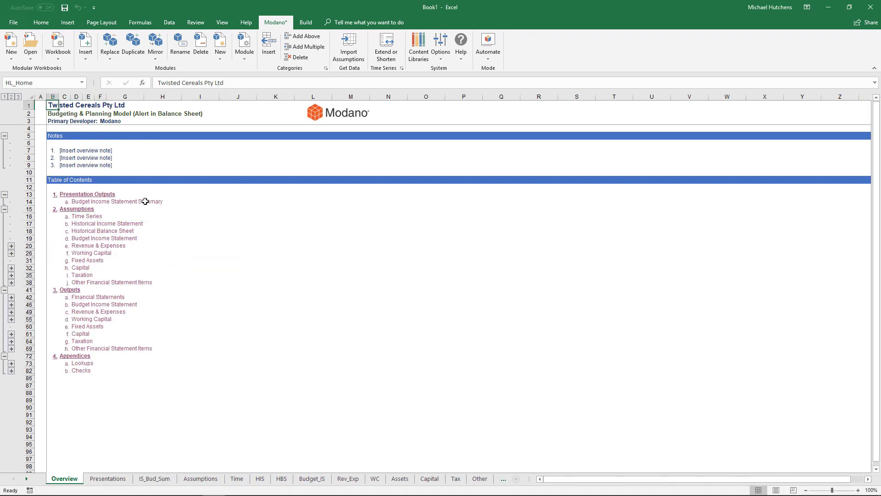
{"action": "left_click", "coordinate": [94, 223]}
{"action": "left_click", "coordinate": [716, 97]}
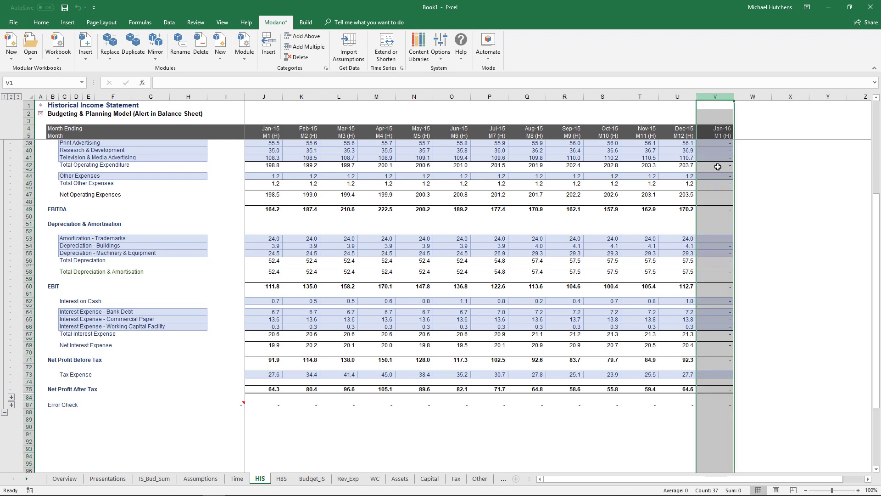
{"action": "left_click", "coordinate": [719, 158]}
{"action": "scroll", "coordinate": [572, 168], "scroll_direction": "up", "scroll_amount": 8}
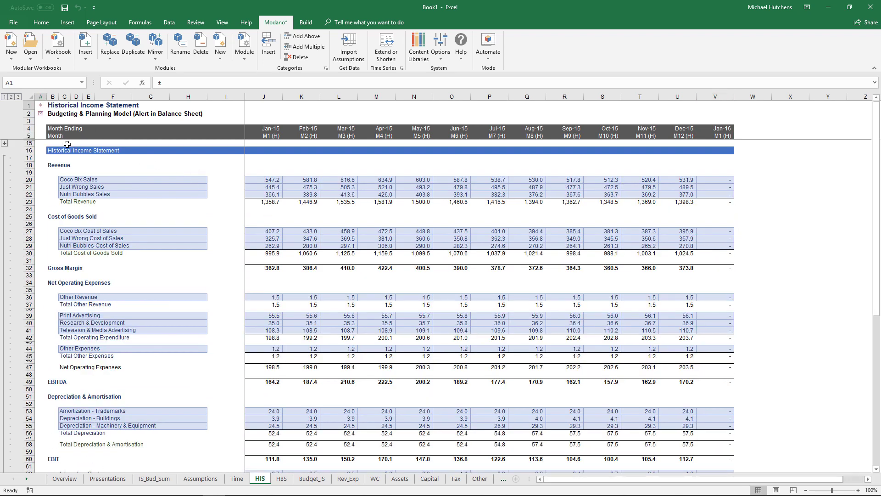
Step: In the Revenue & Expenses assumptions, expand the hidden historical months, highlight the Jan-16 column and collapse them again
{"action": "left_click", "coordinate": [45, 104]}
{"action": "left_click", "coordinate": [98, 245]}
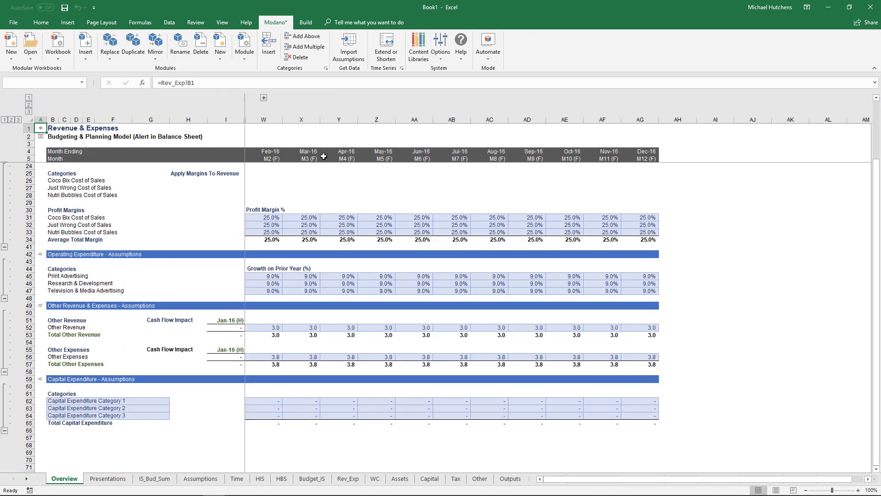
{"action": "left_click", "coordinate": [264, 99]}
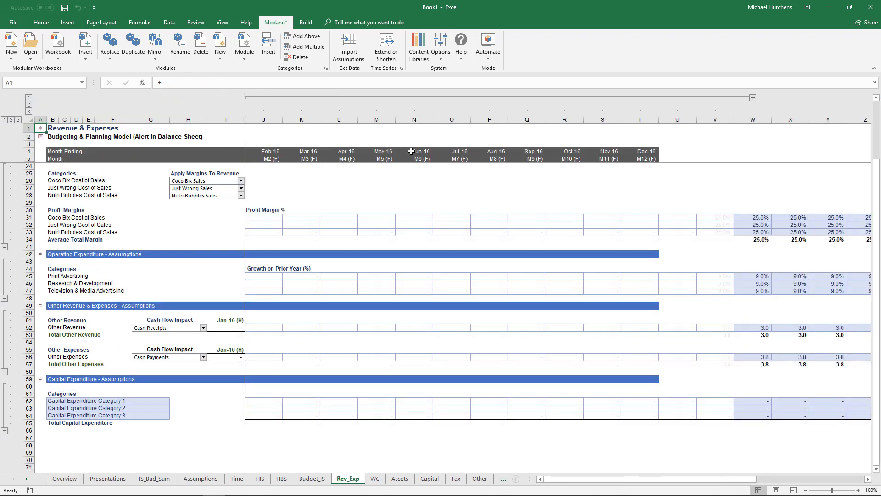
{"action": "left_click", "coordinate": [717, 119]}
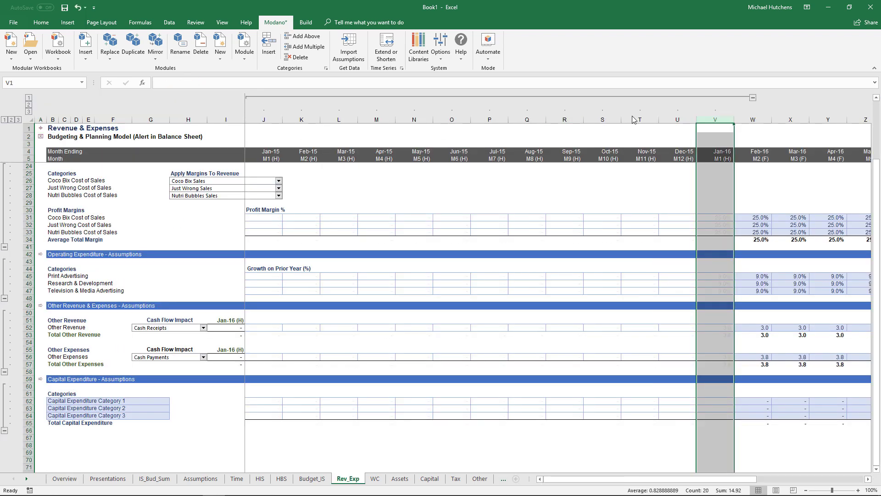
{"action": "left_click", "coordinate": [753, 97]}
Step: Open the Financial Statements output and inspect the Jan-16 month as a historical period
{"action": "left_click", "coordinate": [45, 131]}
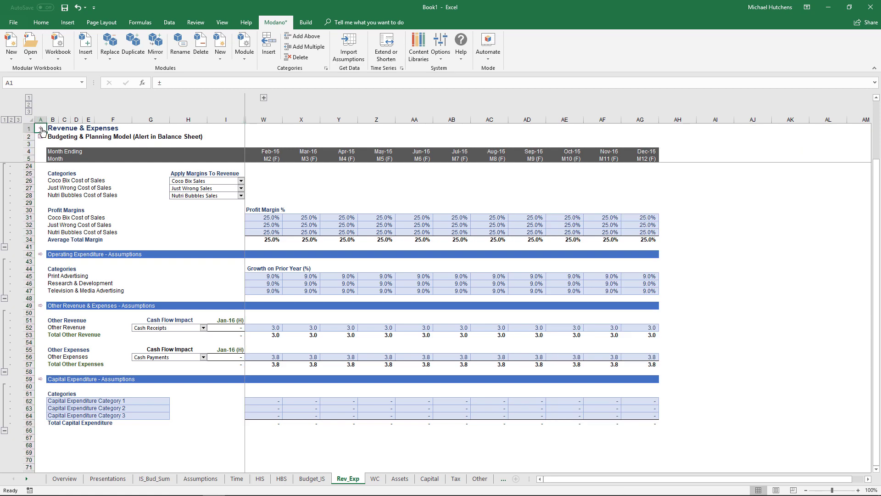
{"action": "left_click", "coordinate": [105, 300]}
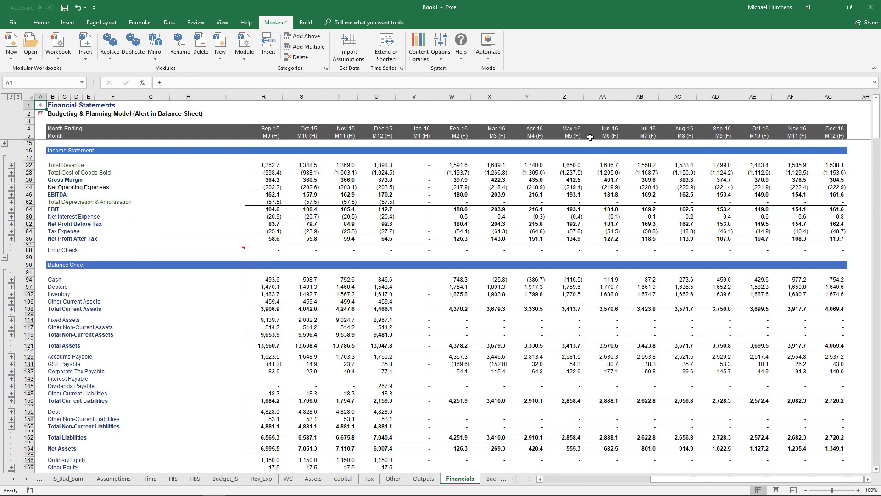
{"action": "left_click", "coordinate": [423, 142]}
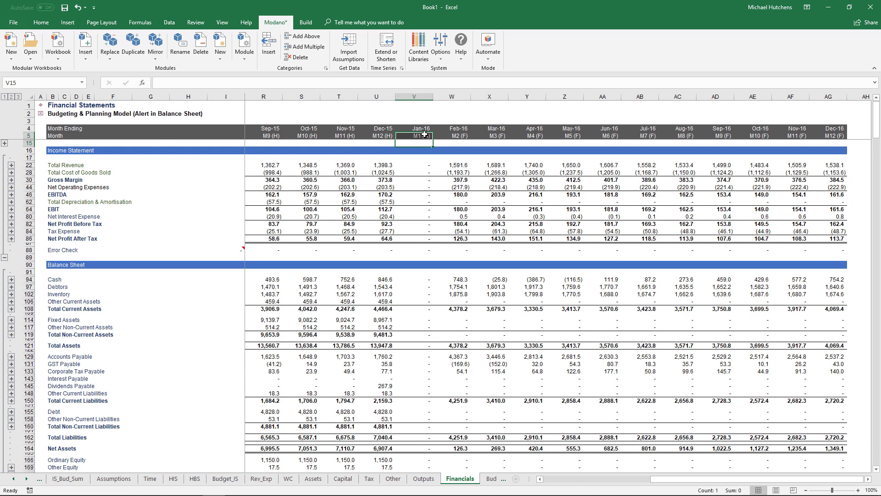
{"action": "left_click", "coordinate": [425, 134]}
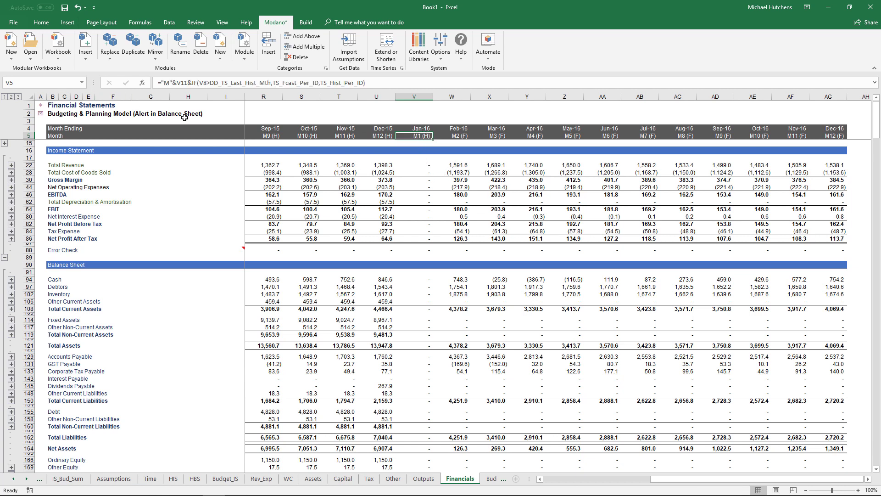
Step: Start importing 31st January 2016 Historical Income Statement assumptions from Xero with the existing Historical Income Statement mapping file, and authorize the connection
{"action": "left_click", "coordinate": [41, 109]}
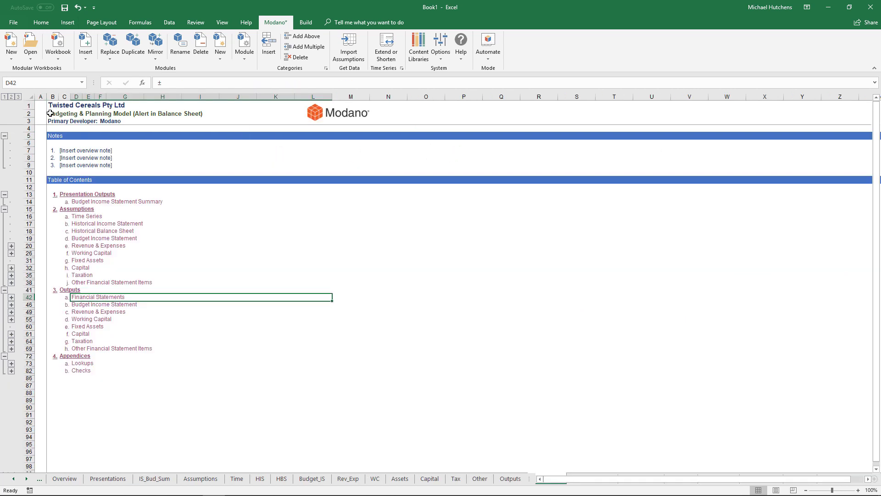
{"action": "left_click", "coordinate": [112, 224]}
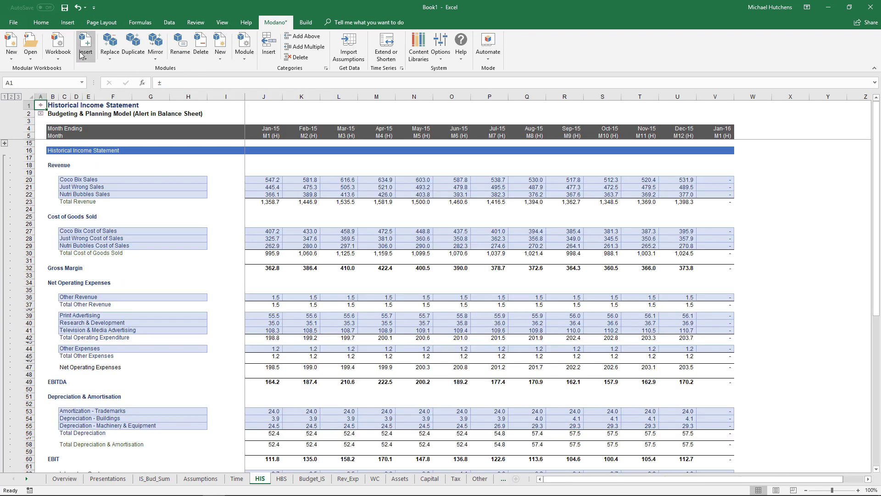
{"action": "left_click", "coordinate": [349, 45]}
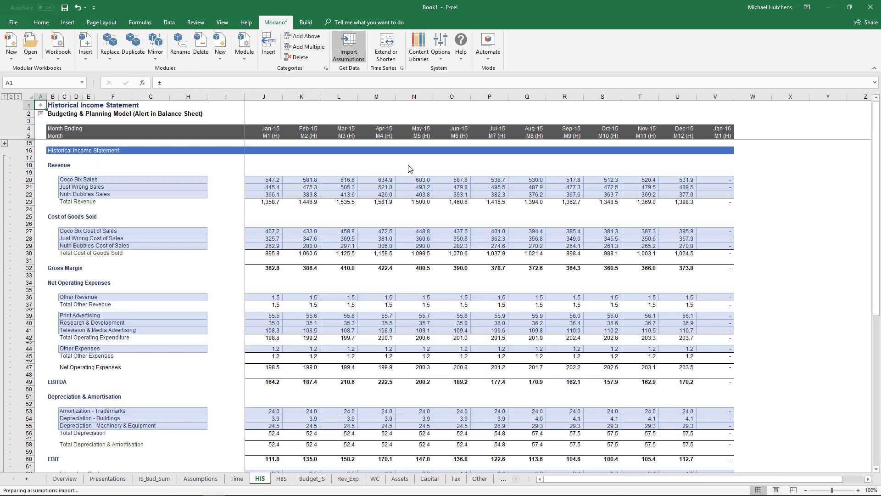
{"action": "left_click", "coordinate": [280, 198]}
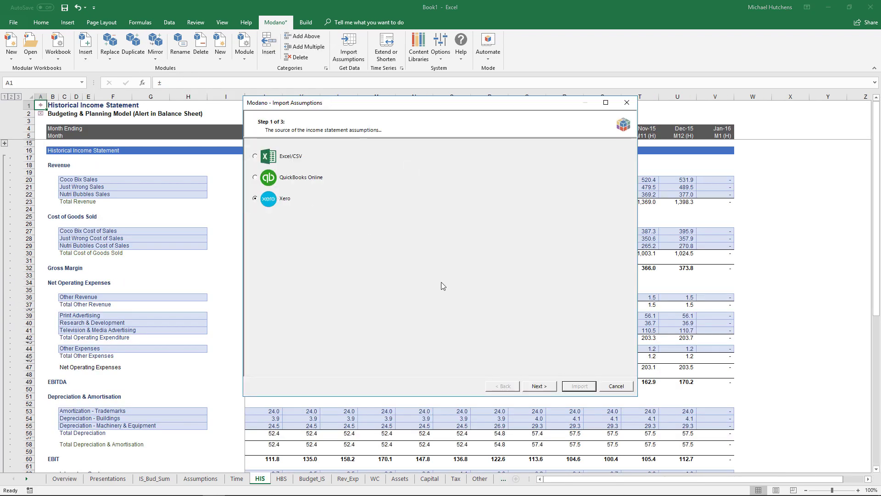
{"action": "left_click", "coordinate": [540, 386]}
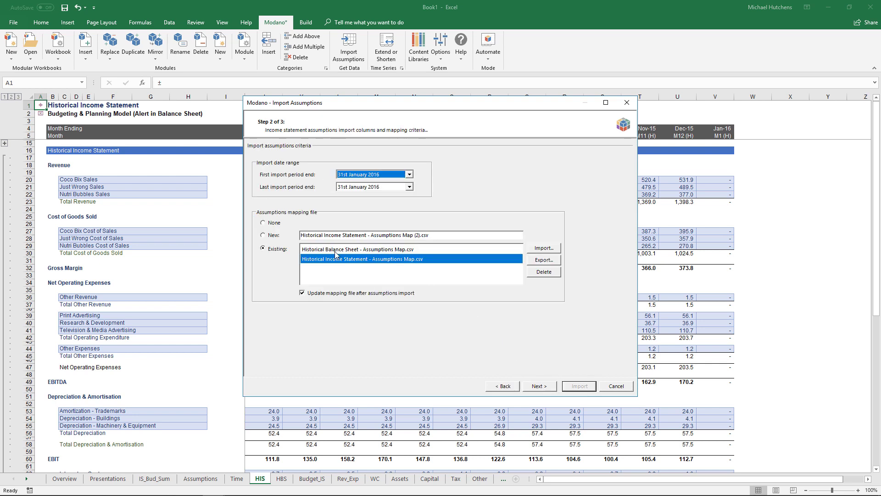
{"action": "left_click", "coordinate": [531, 387]}
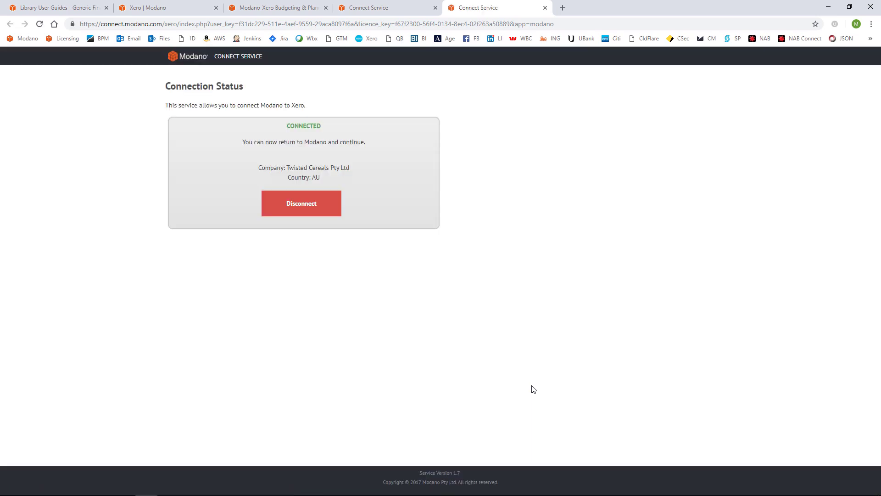
{"action": "key", "text": "alt+Tab"}
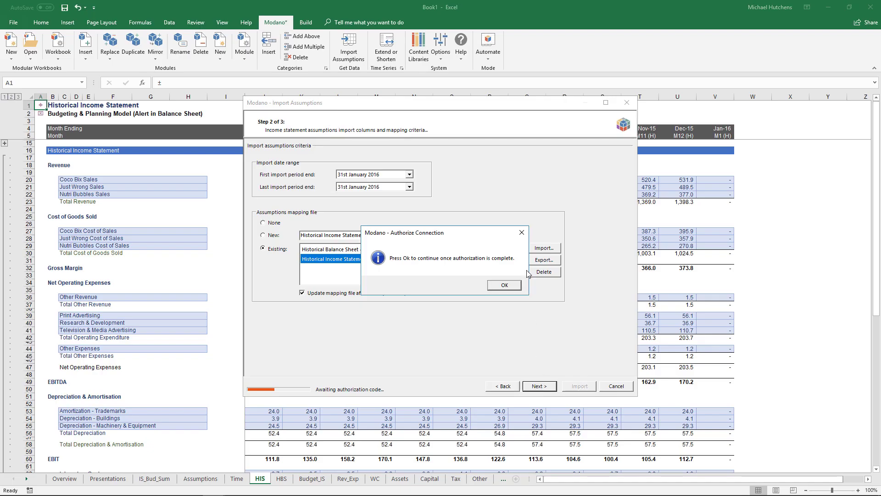
{"action": "left_click", "coordinate": [505, 285]}
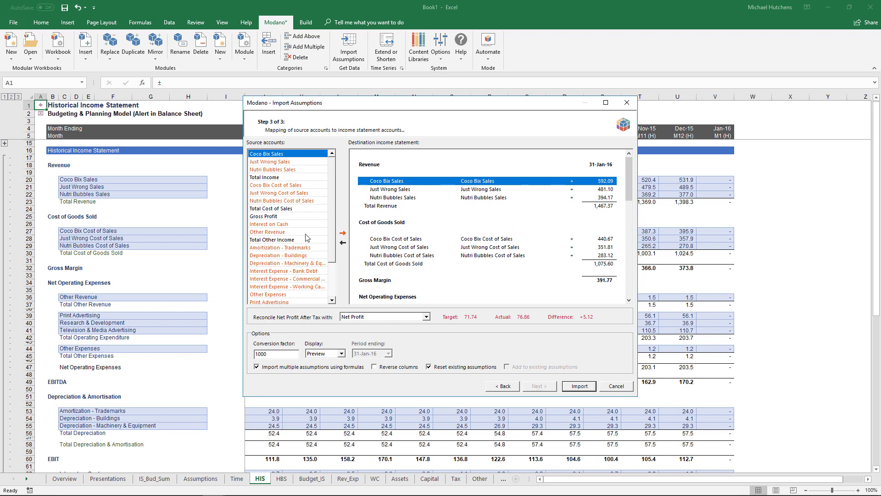
Step: Add the unmapped Social Media Strategy account below Television & Media Advertising in the destination income statement, and import the assumptions
{"action": "scroll", "coordinate": [331, 238], "scroll_direction": "down", "scroll_amount": 1}
{"action": "scroll", "coordinate": [331, 238], "scroll_direction": "down", "scroll_amount": 1}
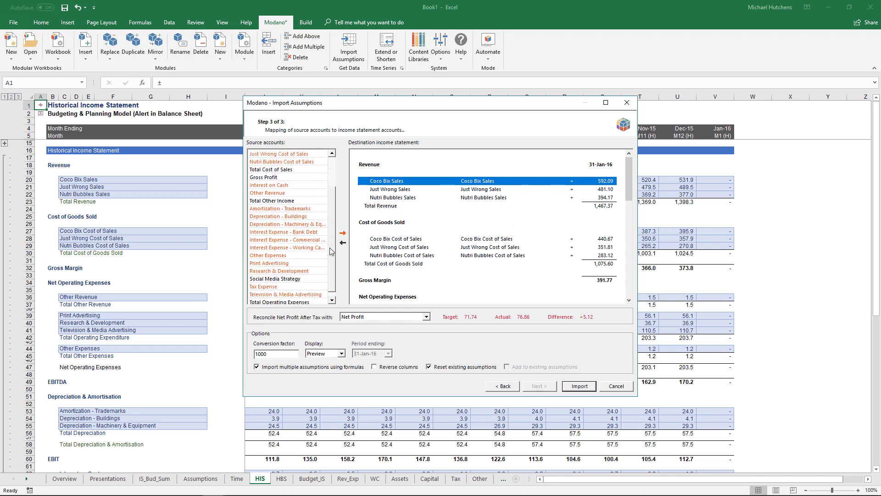
{"action": "left_click", "coordinate": [281, 279]}
{"action": "left_click", "coordinate": [306, 271]}
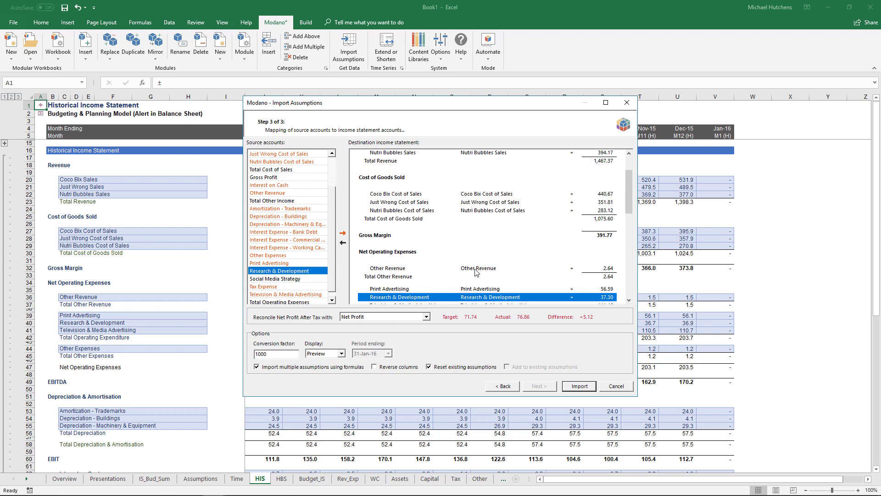
{"action": "scroll", "coordinate": [476, 272], "scroll_direction": "down", "scroll_amount": 2}
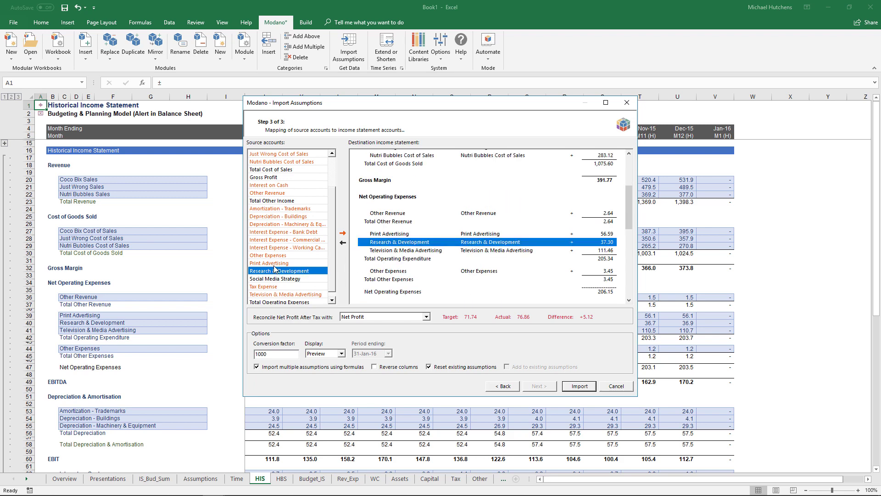
{"action": "left_click_drag", "start_coordinate": [274, 269], "coordinate": [387, 254]}
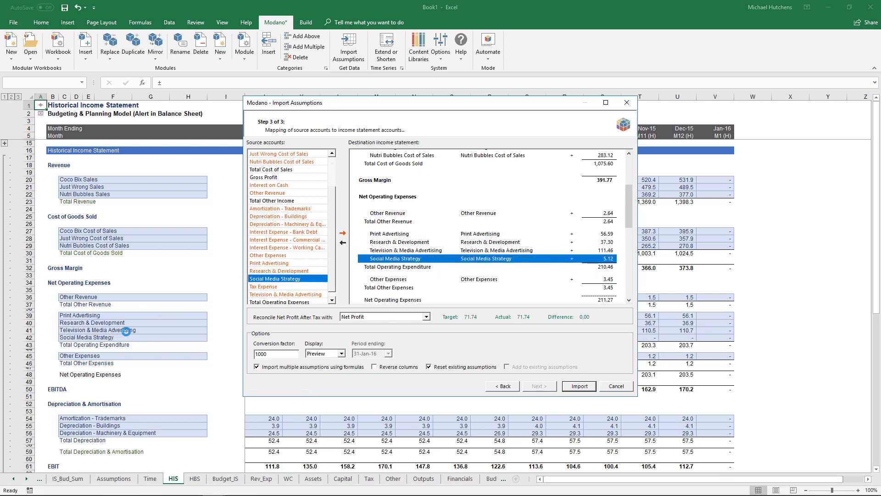
{"action": "left_click", "coordinate": [583, 387]}
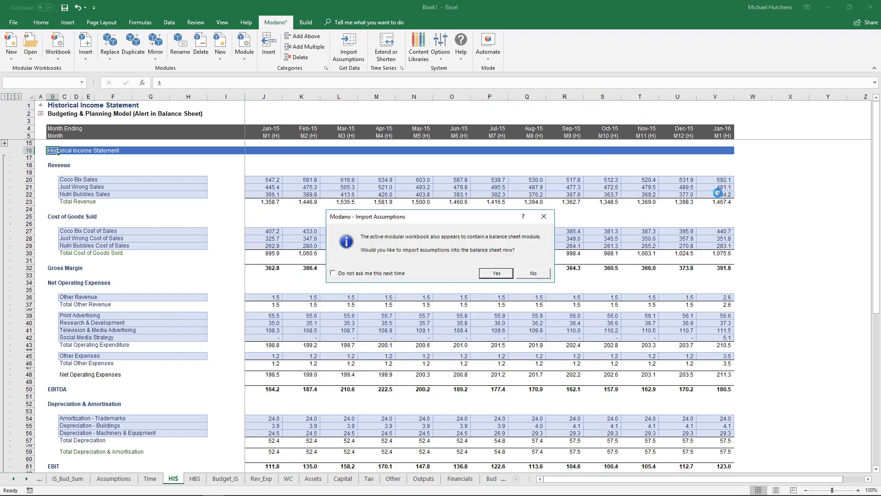
Step: Import the 31st January 2016 balance sheet assumptions from Xero using the existing Historical Balance Sheet mapping file
{"action": "left_click", "coordinate": [505, 274]}
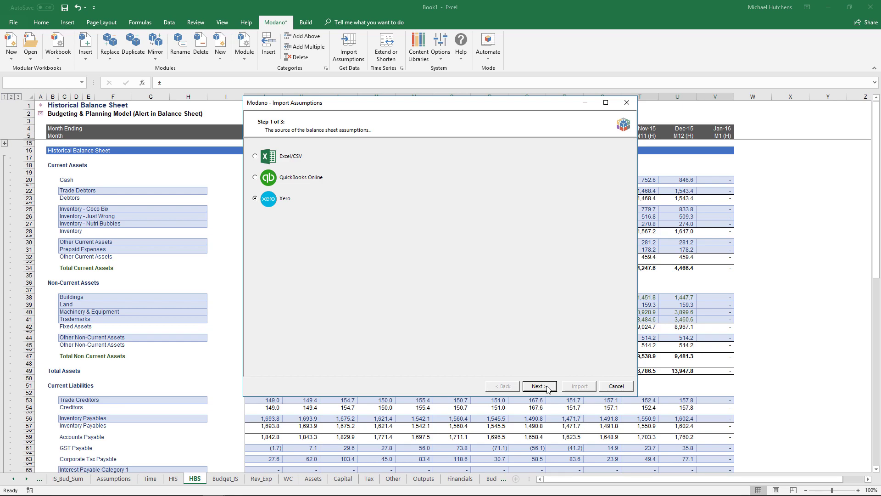
{"action": "left_click", "coordinate": [548, 389]}
{"action": "left_click", "coordinate": [538, 386]}
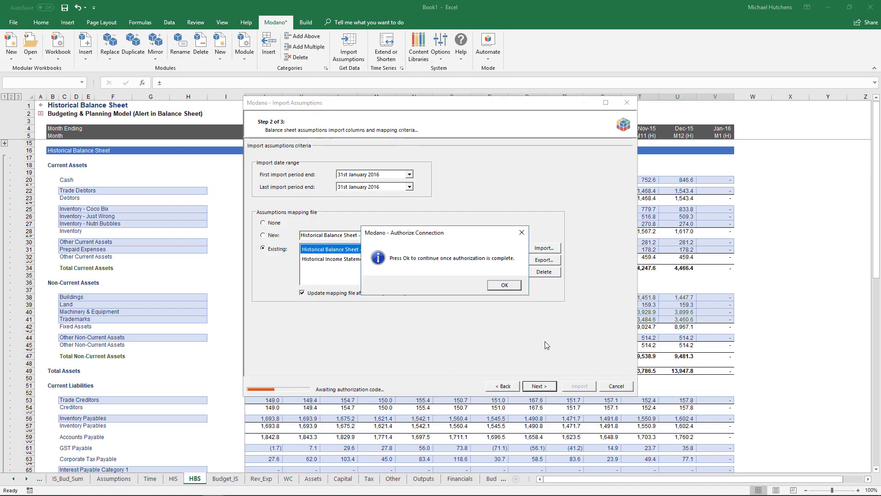
{"action": "left_click", "coordinate": [512, 285]}
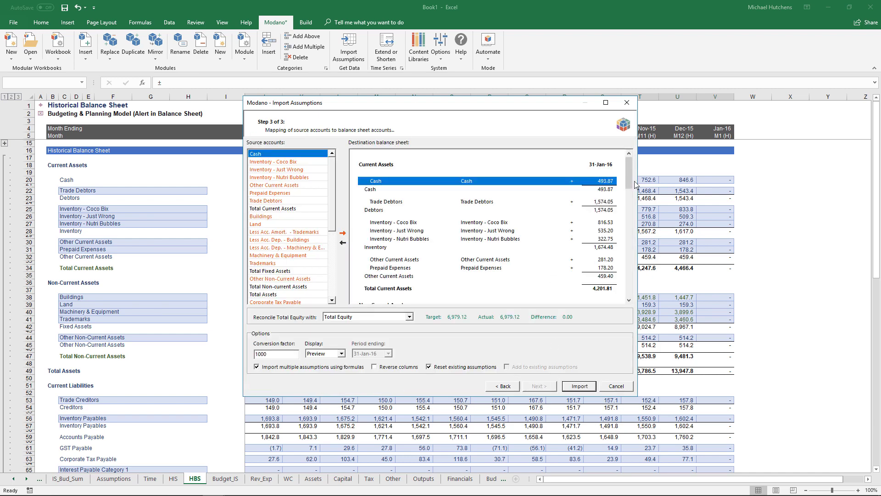
{"action": "left_click_drag", "start_coordinate": [629, 185], "coordinate": [613, 200]}
{"action": "left_click", "coordinate": [579, 387]}
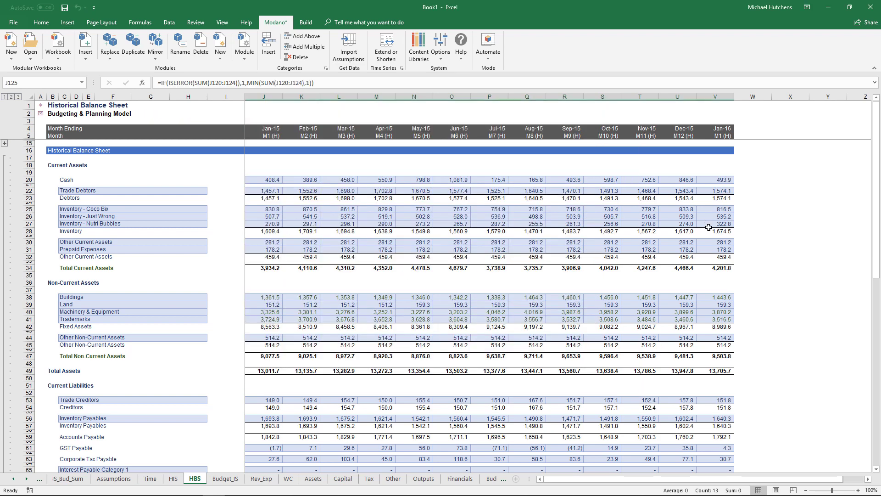
Step: Open the Budget Income Statement Summary and examine the January and full-year Net Profit After Tax variances between projected and budget
{"action": "left_click", "coordinate": [42, 105]}
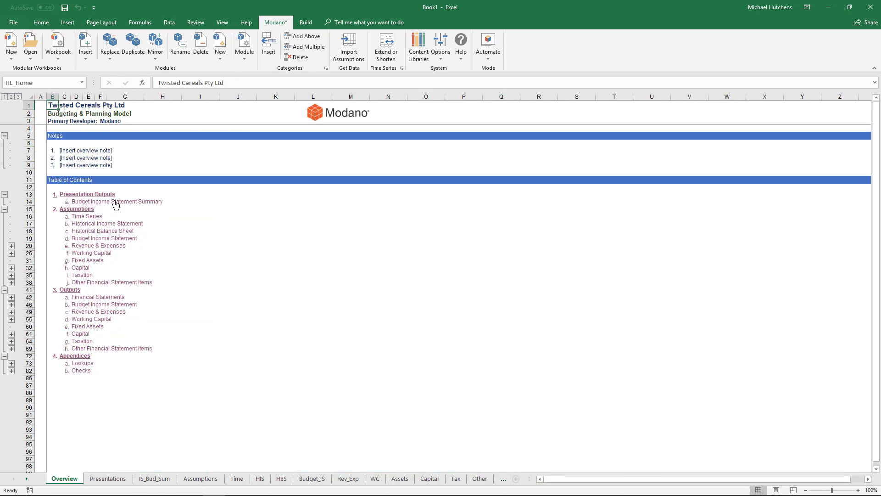
{"action": "left_click", "coordinate": [116, 202]}
{"action": "scroll", "coordinate": [363, 255], "scroll_direction": "down", "scroll_amount": 4}
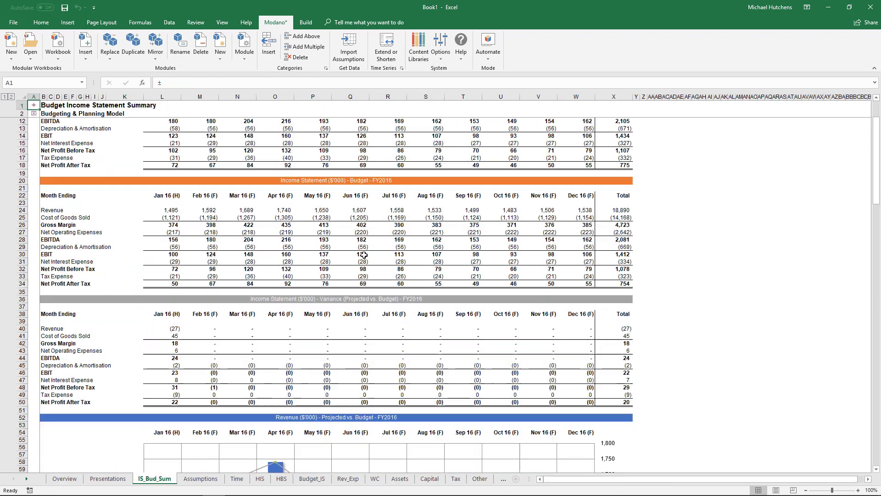
{"action": "scroll", "coordinate": [301, 243], "scroll_direction": "up", "scroll_amount": 4}
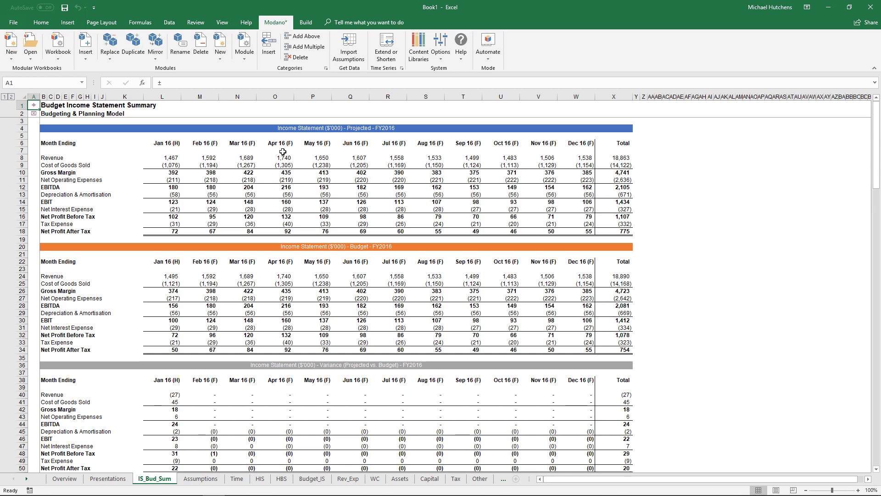
{"action": "left_click", "coordinate": [175, 232]}
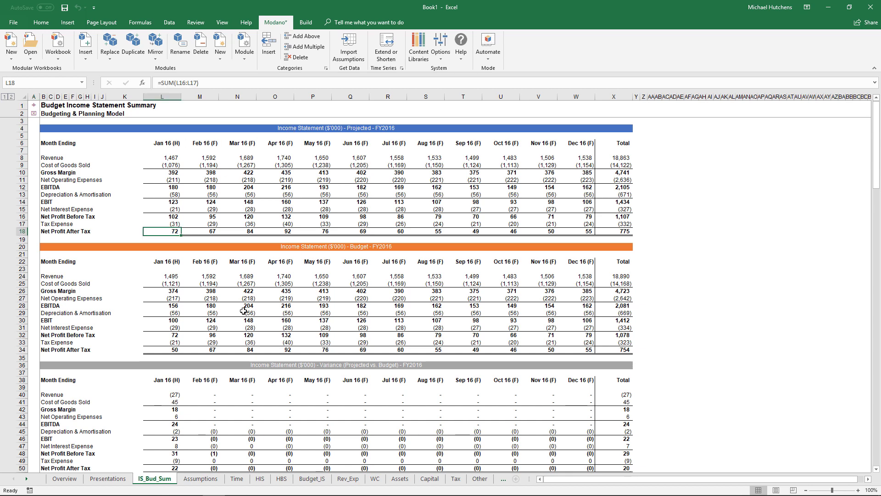
{"action": "key", "text": "ctrl+bracketright"}
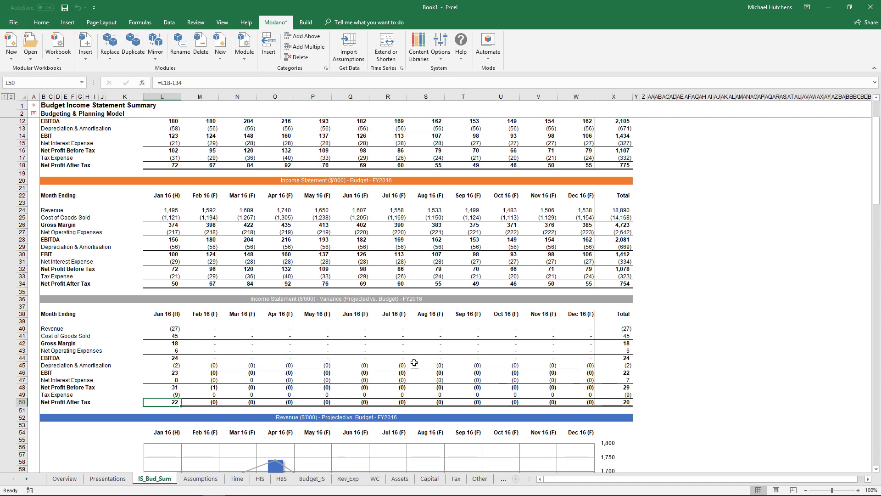
{"action": "left_click", "coordinate": [620, 403]}
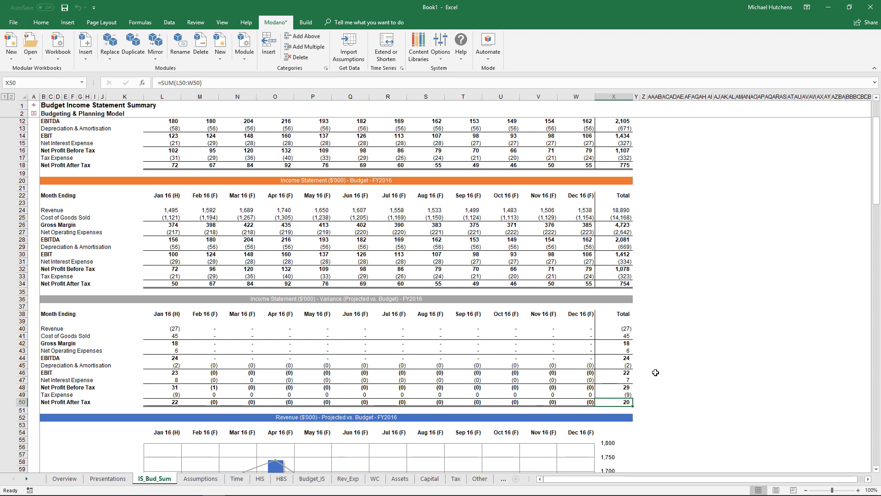
{"action": "scroll", "coordinate": [315, 249], "scroll_direction": "up", "scroll_amount": 1}
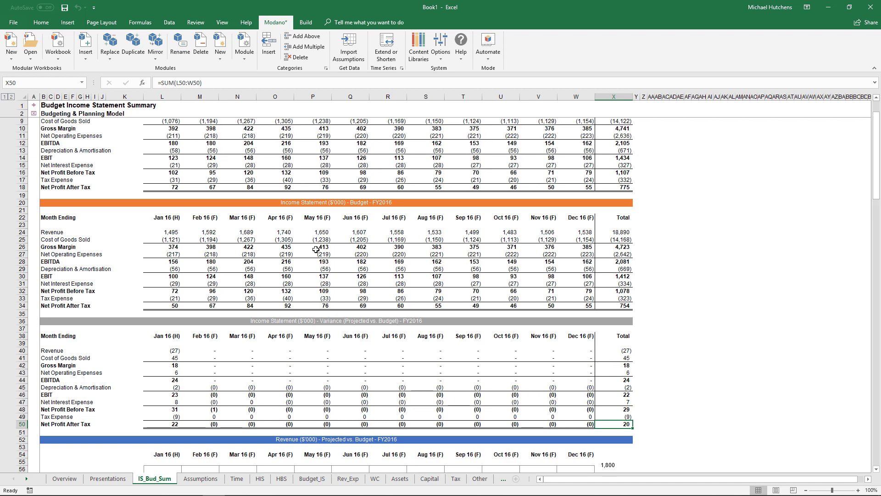
{"action": "scroll", "coordinate": [316, 249], "scroll_direction": "up", "scroll_amount": 2}
Step: In the Revenue & Expenses assumptions, set the growth on prior year to 8% for all three sales categories from Feb-16 to Dec-16
{"action": "left_click", "coordinate": [33, 106]}
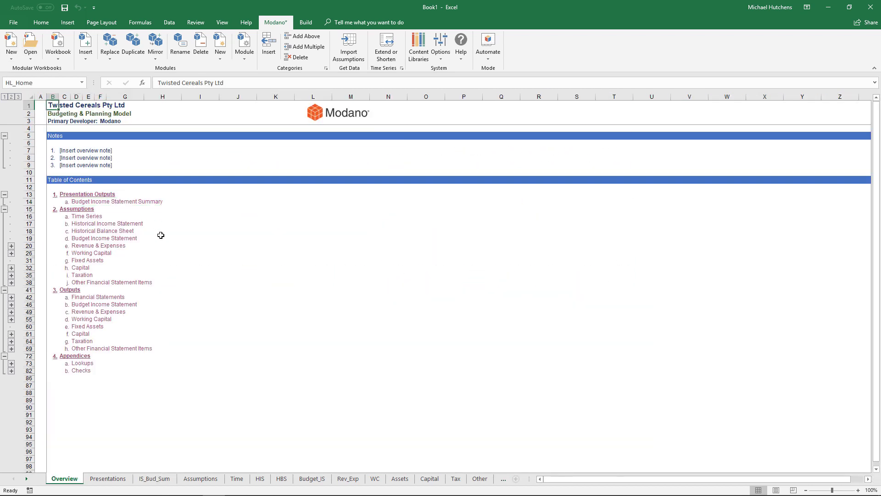
{"action": "left_click", "coordinate": [92, 245]}
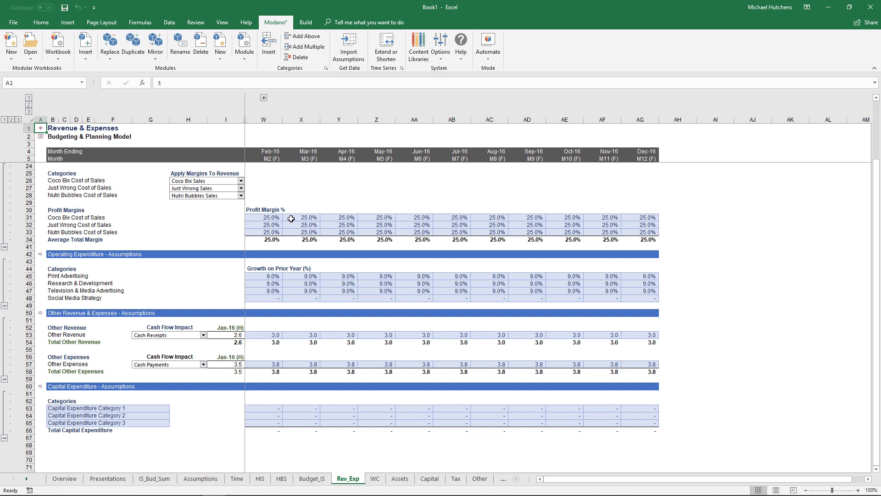
{"action": "scroll", "coordinate": [291, 219], "scroll_direction": "up", "scroll_amount": 1}
{"action": "scroll", "coordinate": [288, 219], "scroll_direction": "up", "scroll_amount": 2}
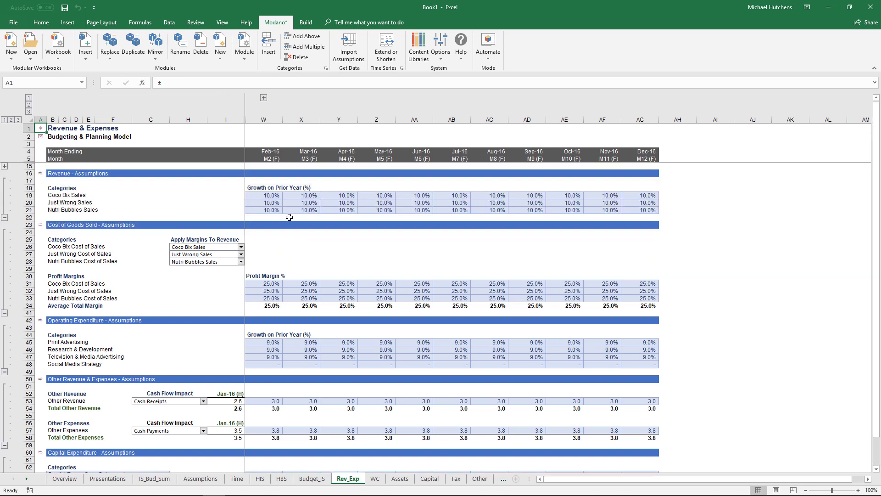
{"action": "left_click_drag", "start_coordinate": [272, 196], "coordinate": [639, 210]}
{"action": "type", "text": "8%"}
{"action": "key", "text": "ctrl+Return"}
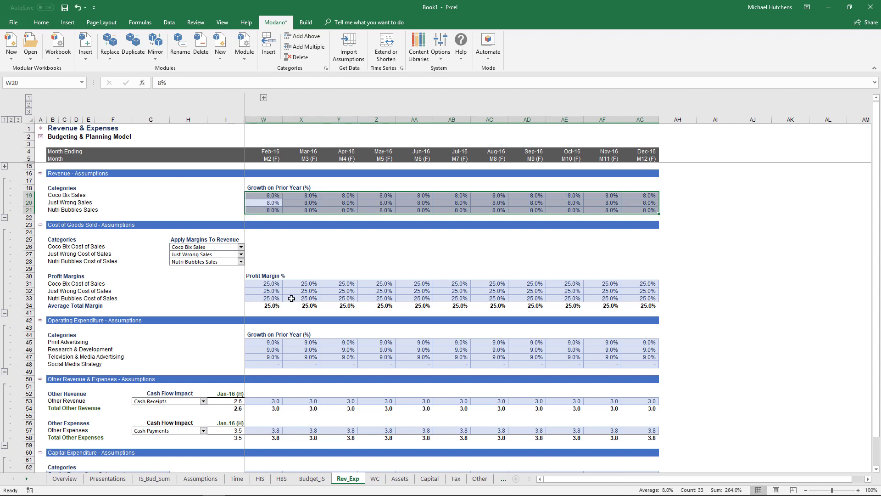
Step: Set the profit margin to 26.5% for all three cost of sales categories from Feb-16 to Dec-16
{"action": "left_click_drag", "start_coordinate": [269, 278], "coordinate": [631, 295]}
{"action": "type", "text": "26.5"}
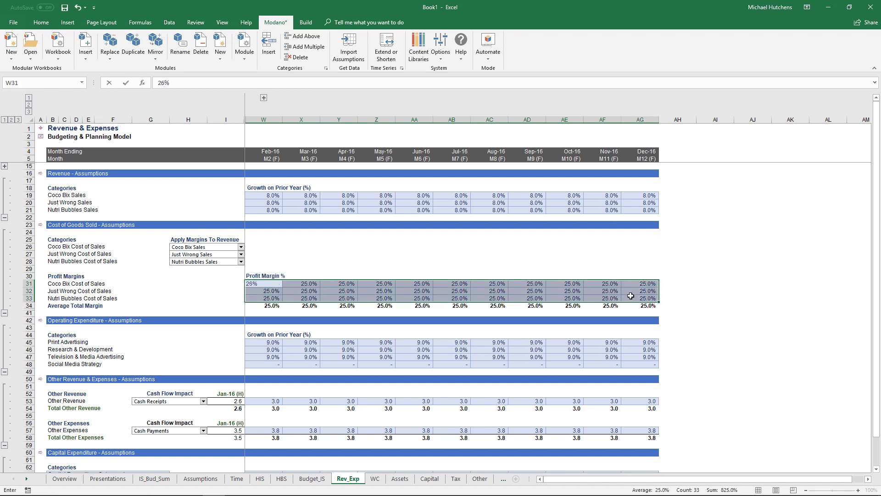
{"action": "key", "text": "Return"}
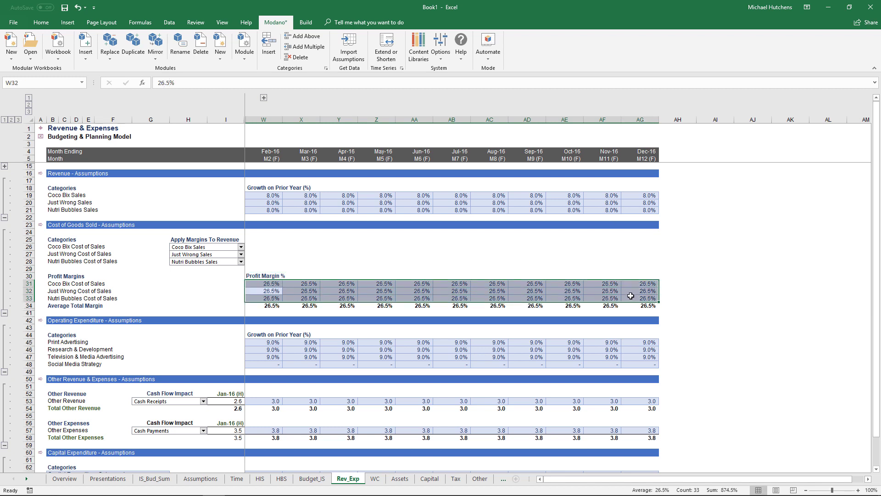
Step: Check the Financial Statements output and review the projected figures, variances and revenue chart in the Budget Income Statement Summary
{"action": "left_click", "coordinate": [42, 129]}
{"action": "left_click", "coordinate": [98, 299]}
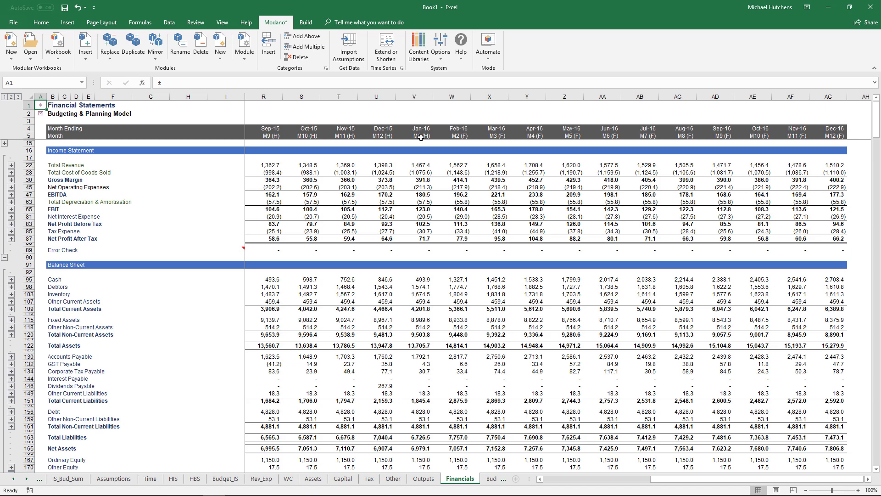
{"action": "left_click", "coordinate": [41, 105]}
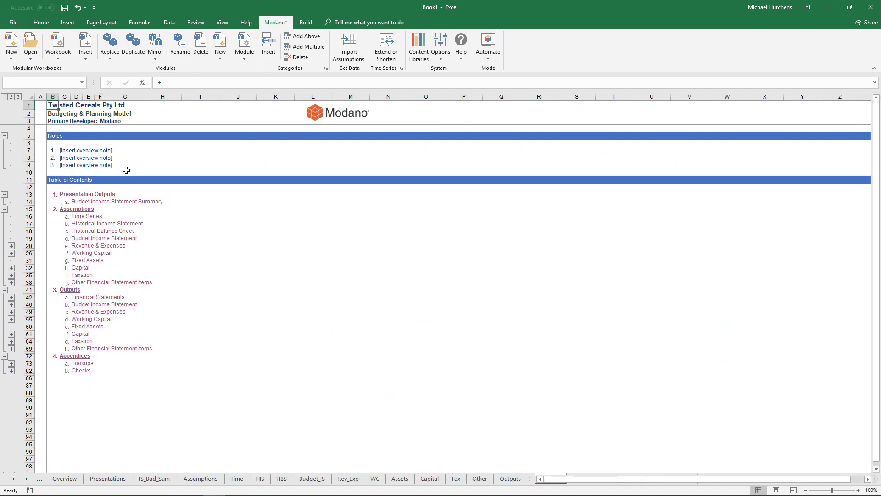
{"action": "left_click", "coordinate": [103, 202]}
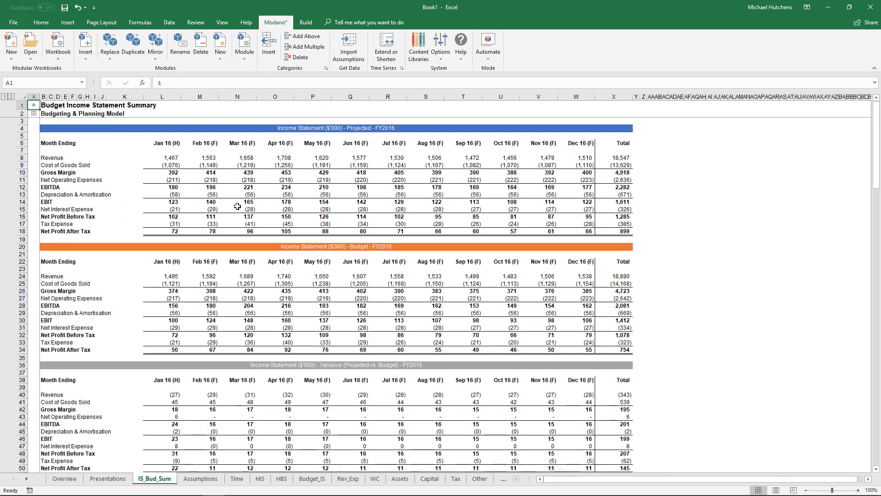
{"action": "scroll", "coordinate": [237, 206], "scroll_direction": "down", "scroll_amount": 8}
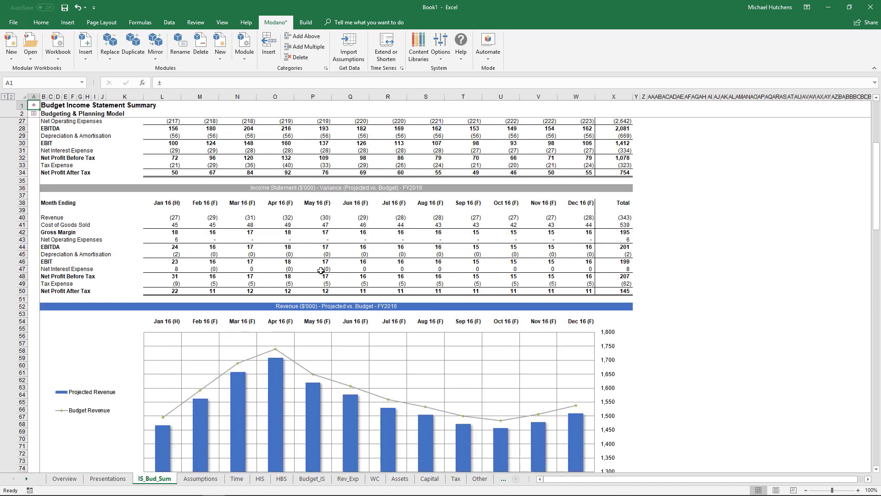
{"action": "scroll", "coordinate": [321, 271], "scroll_direction": "down", "scroll_amount": 1}
{"action": "scroll", "coordinate": [361, 201], "scroll_direction": "up", "scroll_amount": 4}
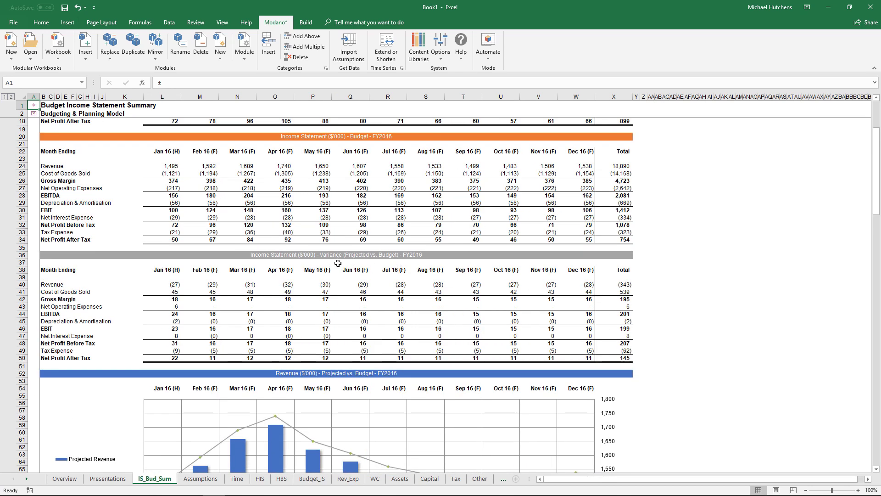
Step: In the Budget Income Statement Summary, compare the full-year Net Profit After Tax across the projected, budget and variance sections and review the revenue chart
{"action": "left_click", "coordinate": [621, 358]}
{"action": "scroll", "coordinate": [604, 206], "scroll_direction": "up", "scroll_amount": 5}
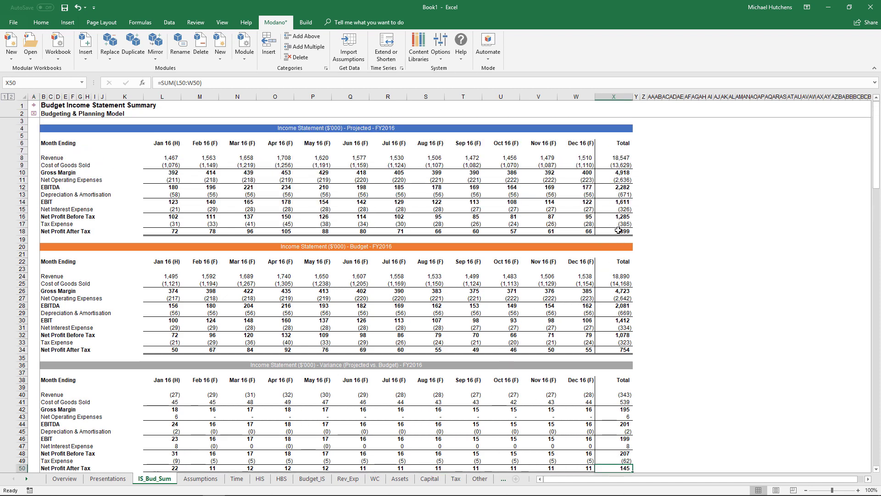
{"action": "left_click", "coordinate": [616, 233]}
{"action": "left_click", "coordinate": [624, 351]}
{"action": "scroll", "coordinate": [583, 288], "scroll_direction": "down", "scroll_amount": 6}
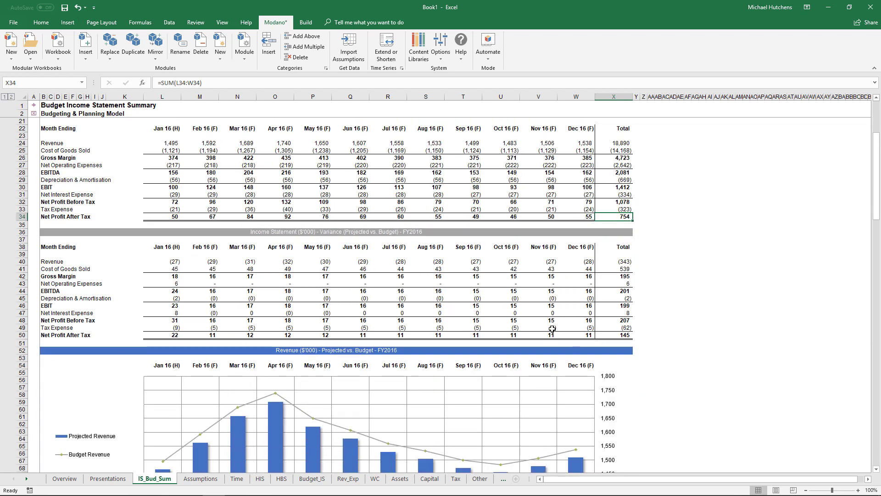
{"action": "scroll", "coordinate": [542, 329], "scroll_direction": "down", "scroll_amount": 9}
{"action": "scroll", "coordinate": [367, 235], "scroll_direction": "up", "scroll_amount": 12}
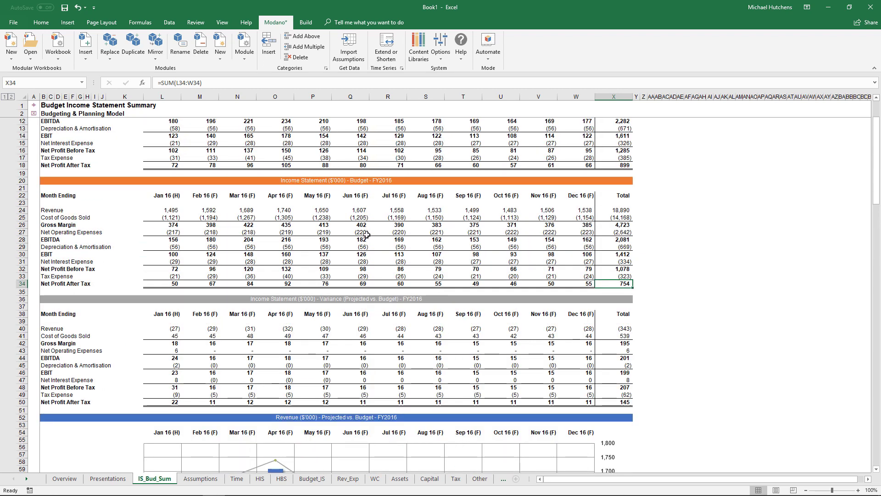
{"action": "scroll", "coordinate": [154, 202], "scroll_direction": "up", "scroll_amount": 3}
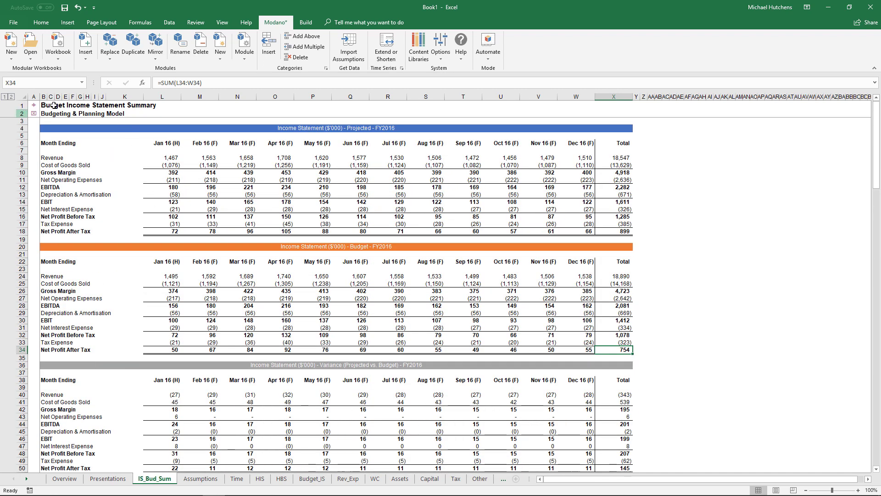
Step: Insert the Financial Statements Summary Dashboard (Chart of Accounts 2) module from the Generic Financial Model library and review its FY2016 statements and charts
{"action": "left_click", "coordinate": [87, 51]}
{"action": "left_click", "coordinate": [216, 134]}
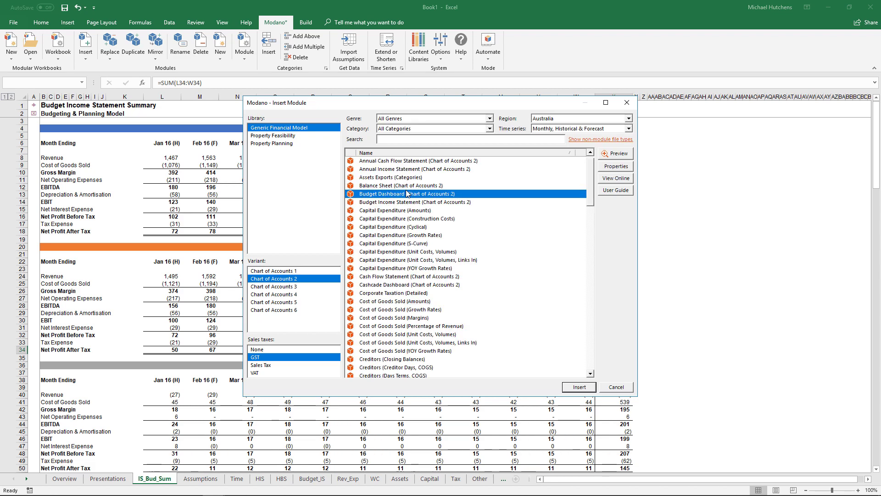
{"action": "scroll", "coordinate": [409, 275], "scroll_direction": "down", "scroll_amount": 6}
{"action": "left_click", "coordinate": [415, 326]}
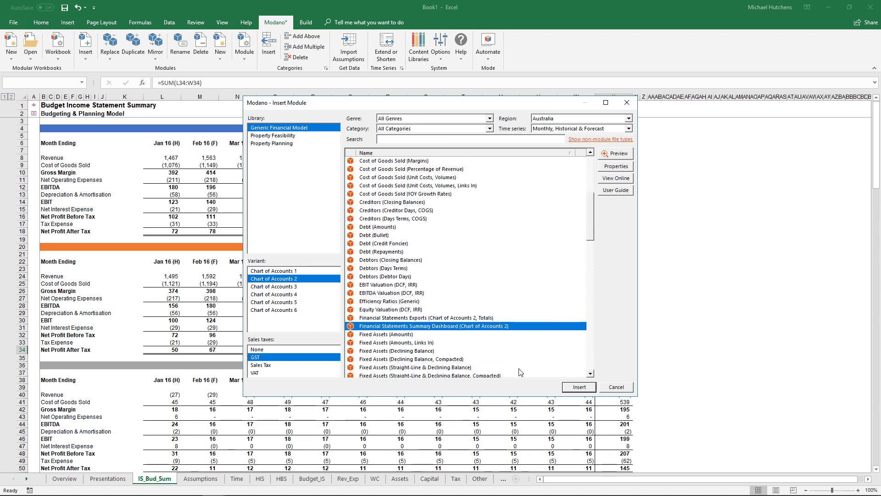
{"action": "left_click", "coordinate": [574, 390]}
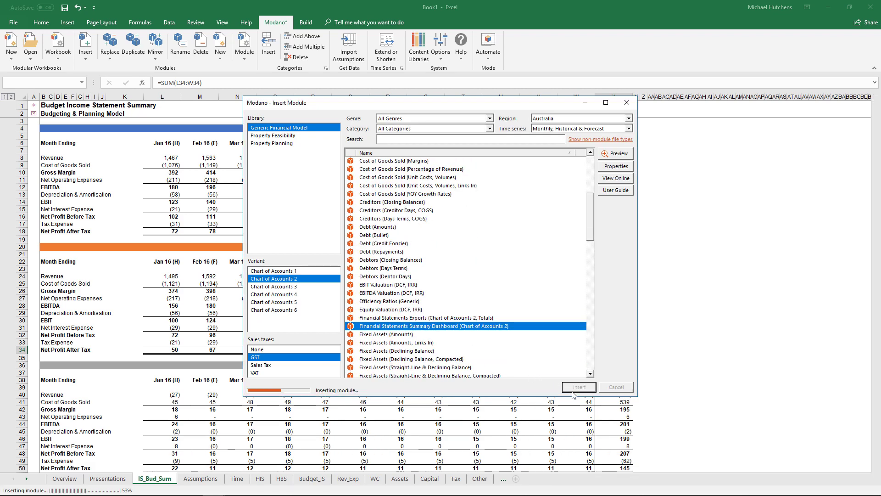
{"action": "scroll", "coordinate": [480, 351], "scroll_direction": "down", "scroll_amount": 18}
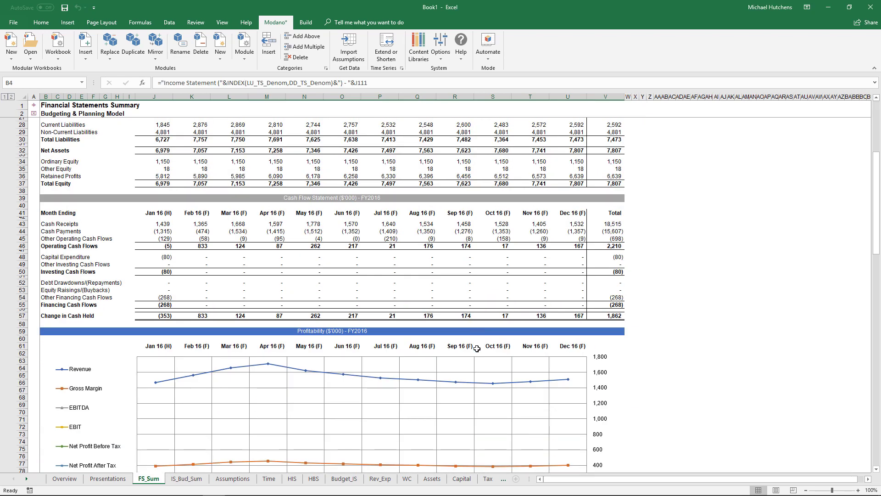
{"action": "scroll", "coordinate": [477, 351], "scroll_direction": "down", "scroll_amount": 3}
{"action": "scroll", "coordinate": [475, 321], "scroll_direction": "up", "scroll_amount": 18}
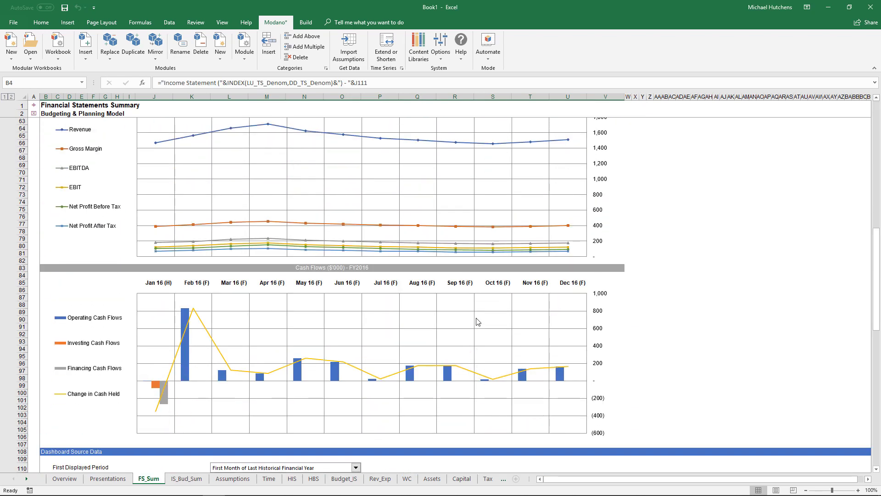
{"action": "scroll", "coordinate": [460, 238], "scroll_direction": "up", "scroll_amount": 2}
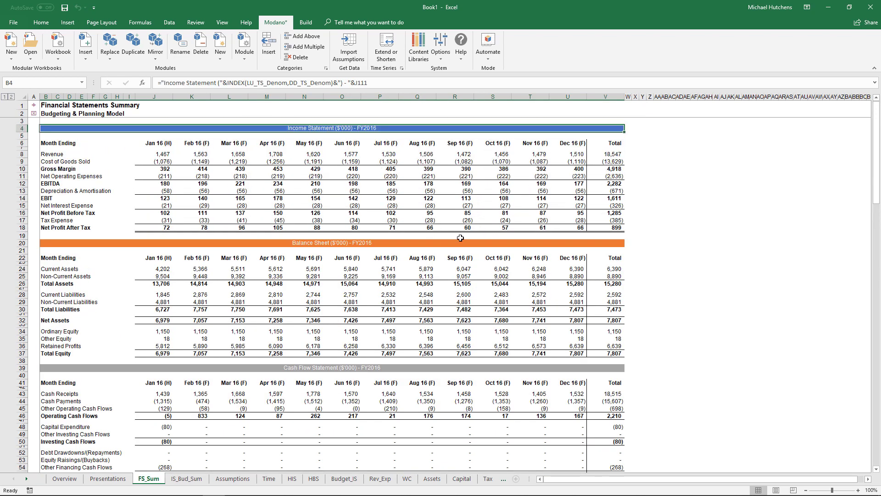